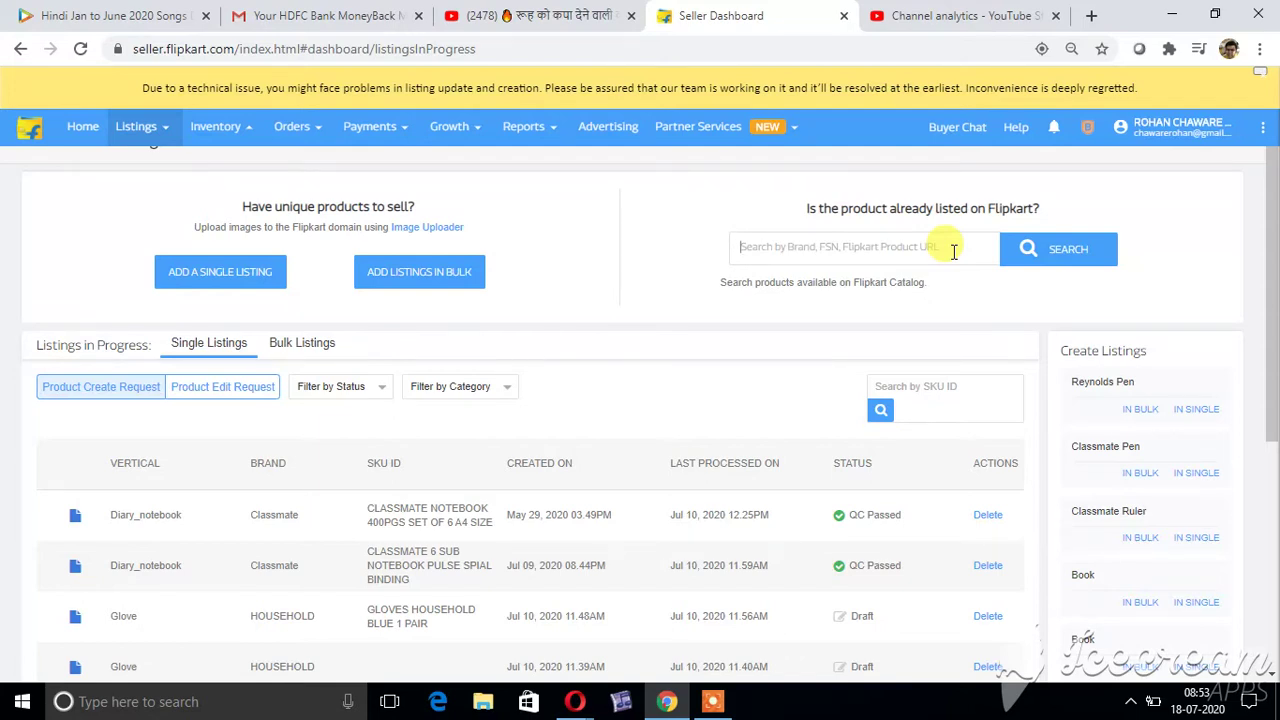
pyautogui.write('978')
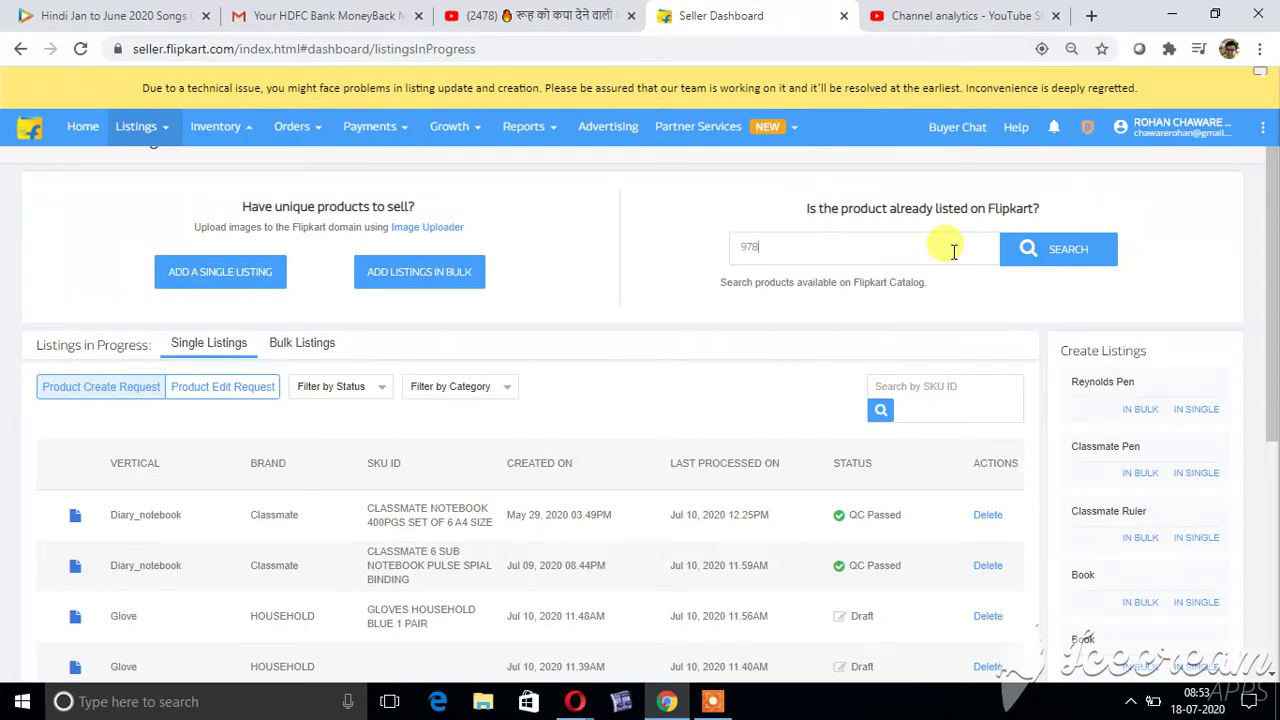
pyautogui.write('-91-7786-915-6')
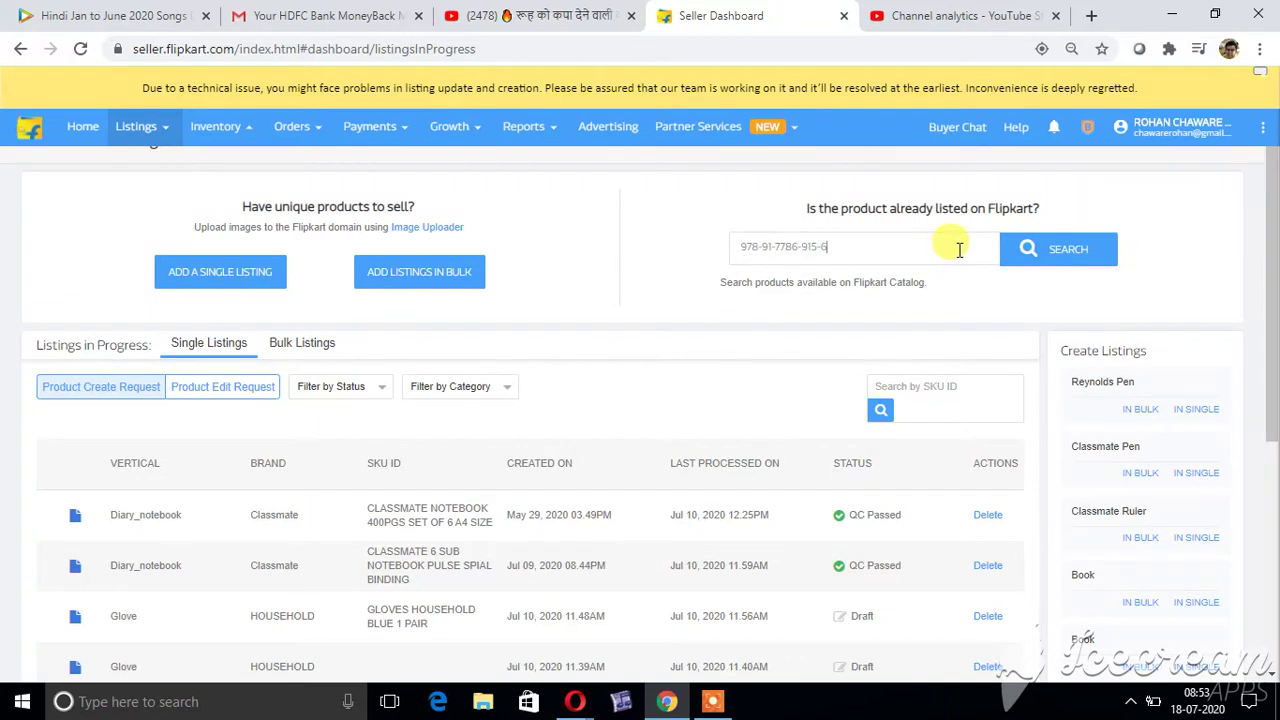
pyautogui.click(1066, 249)
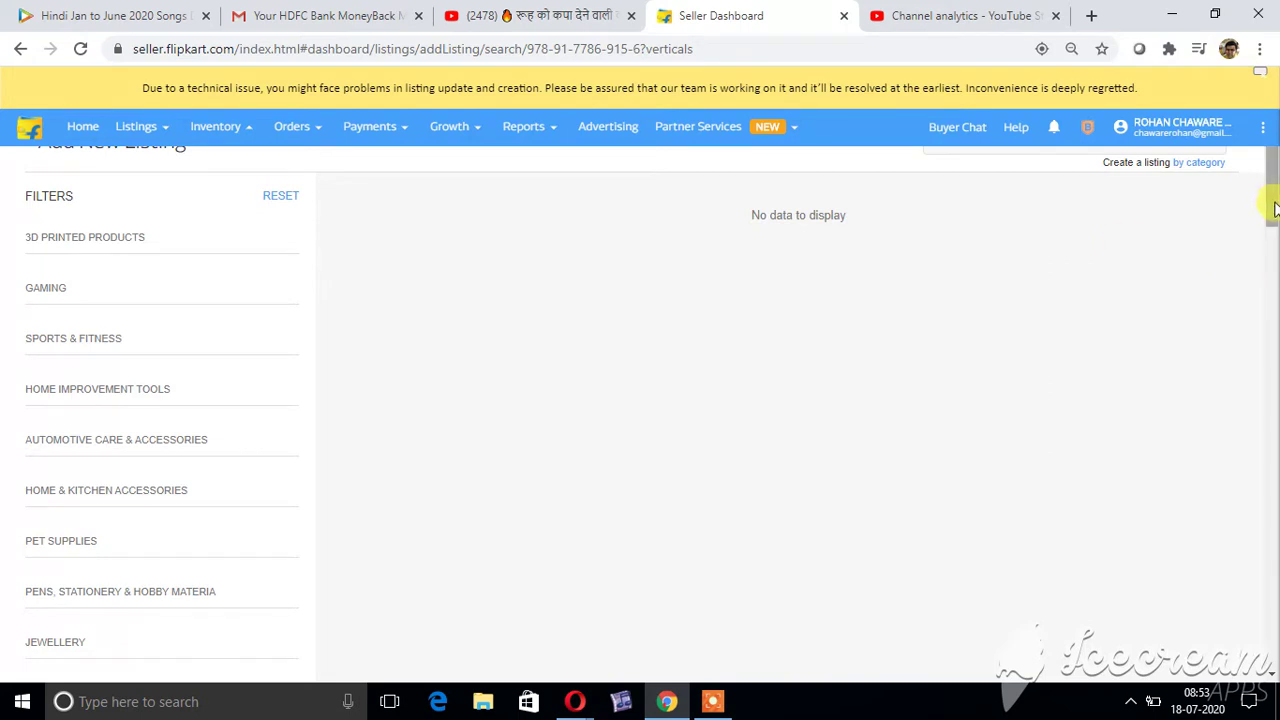
pyautogui.scroll(-2, 1275, 183)
pyautogui.scroll(2, 1275, 183)
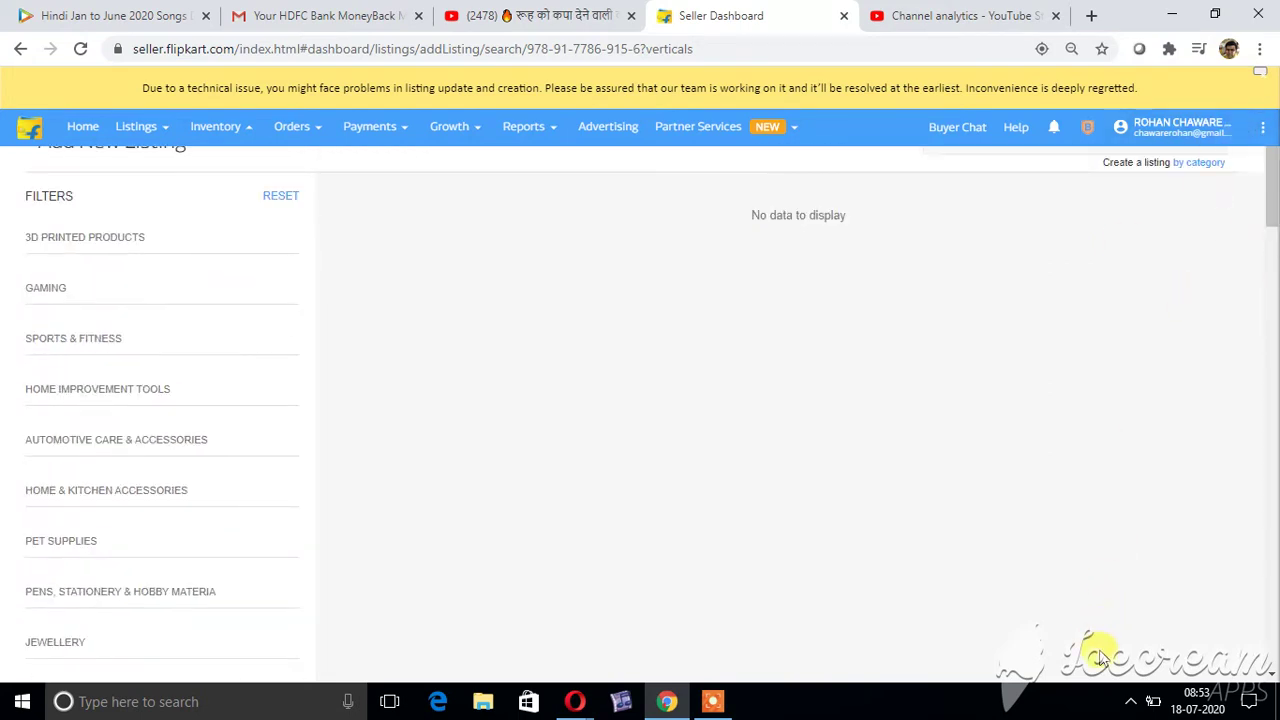
pyautogui.click(1130, 702)
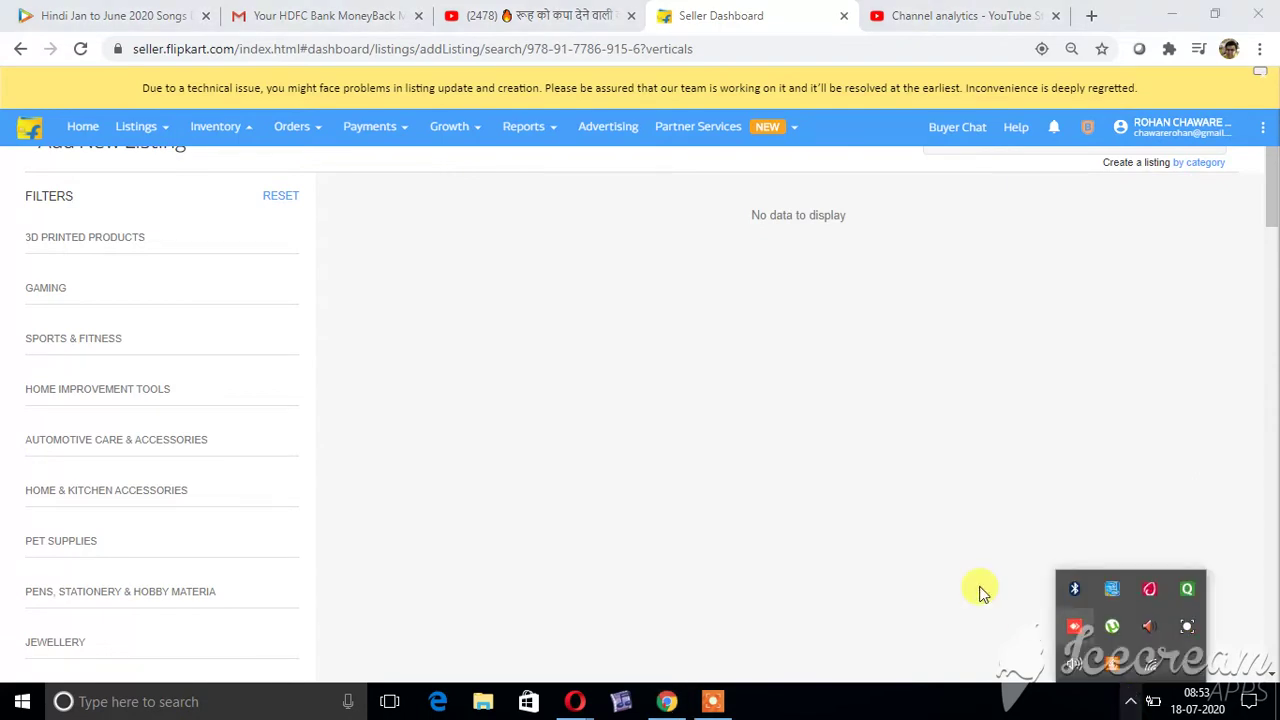
# Step: Open My Listings, dismiss the Express promotion and look over the active listings
pyautogui.moveTo(137, 128)
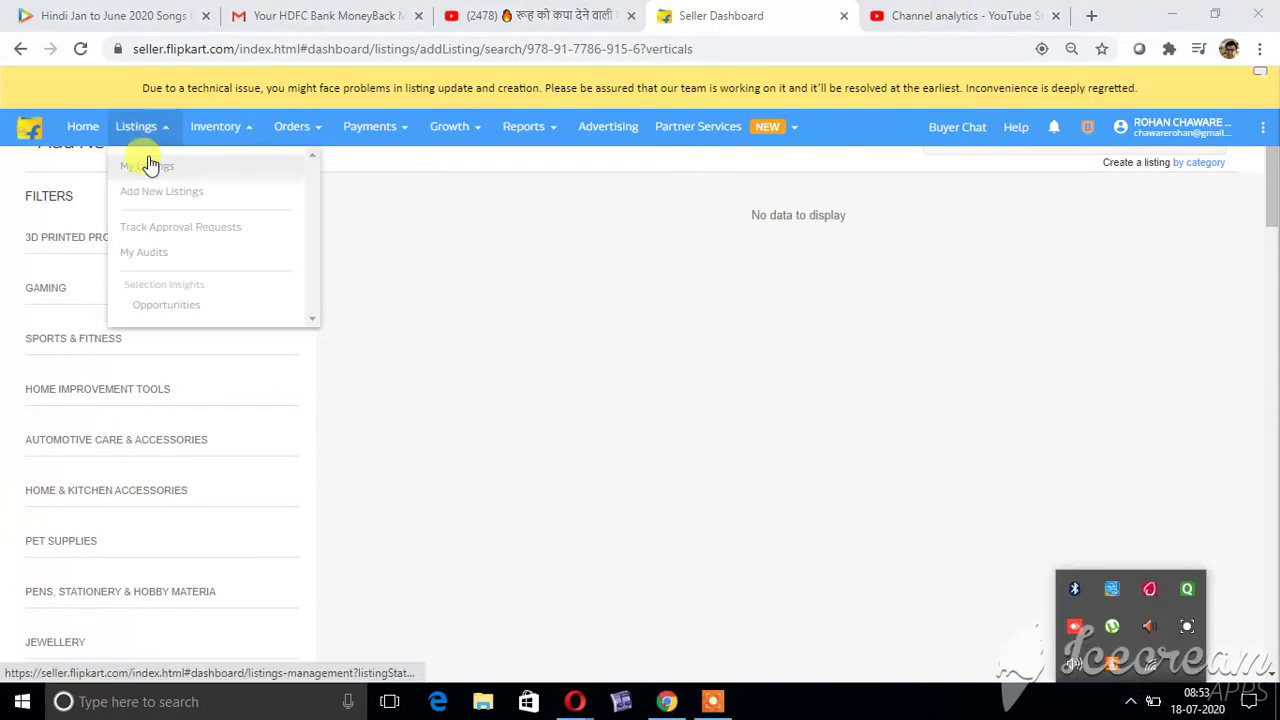
pyautogui.click(149, 164)
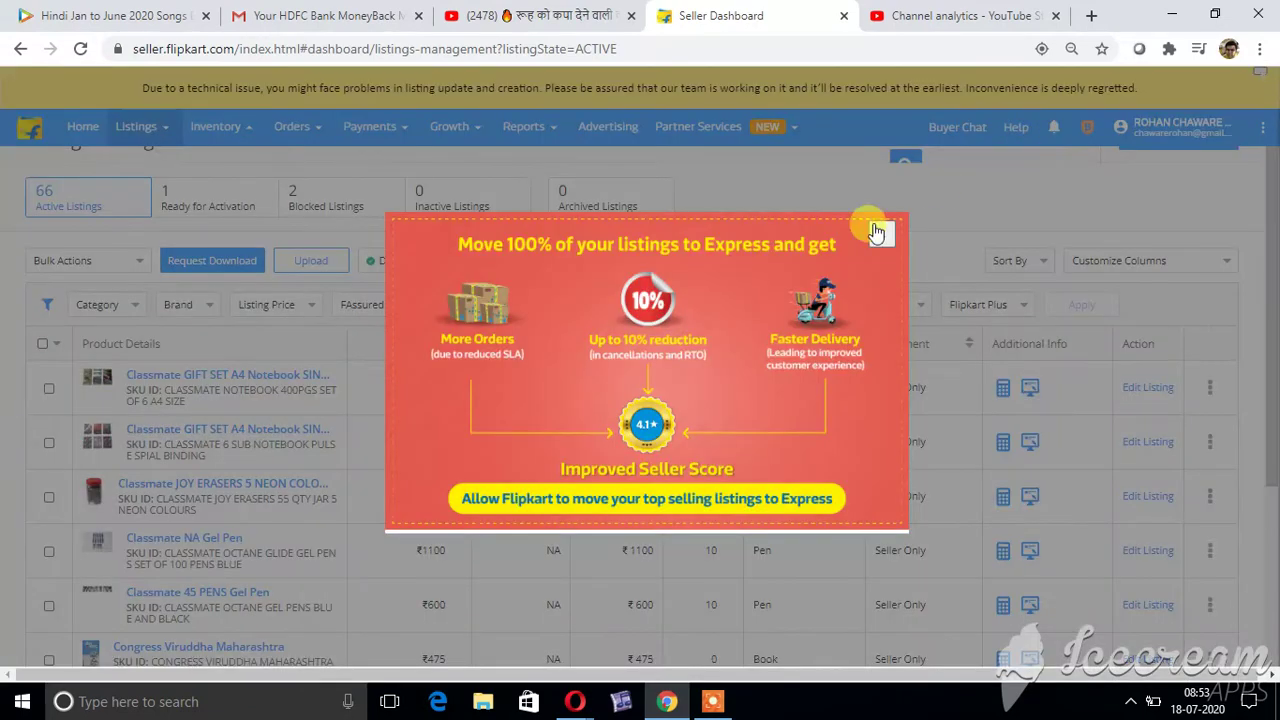
pyautogui.click(876, 233)
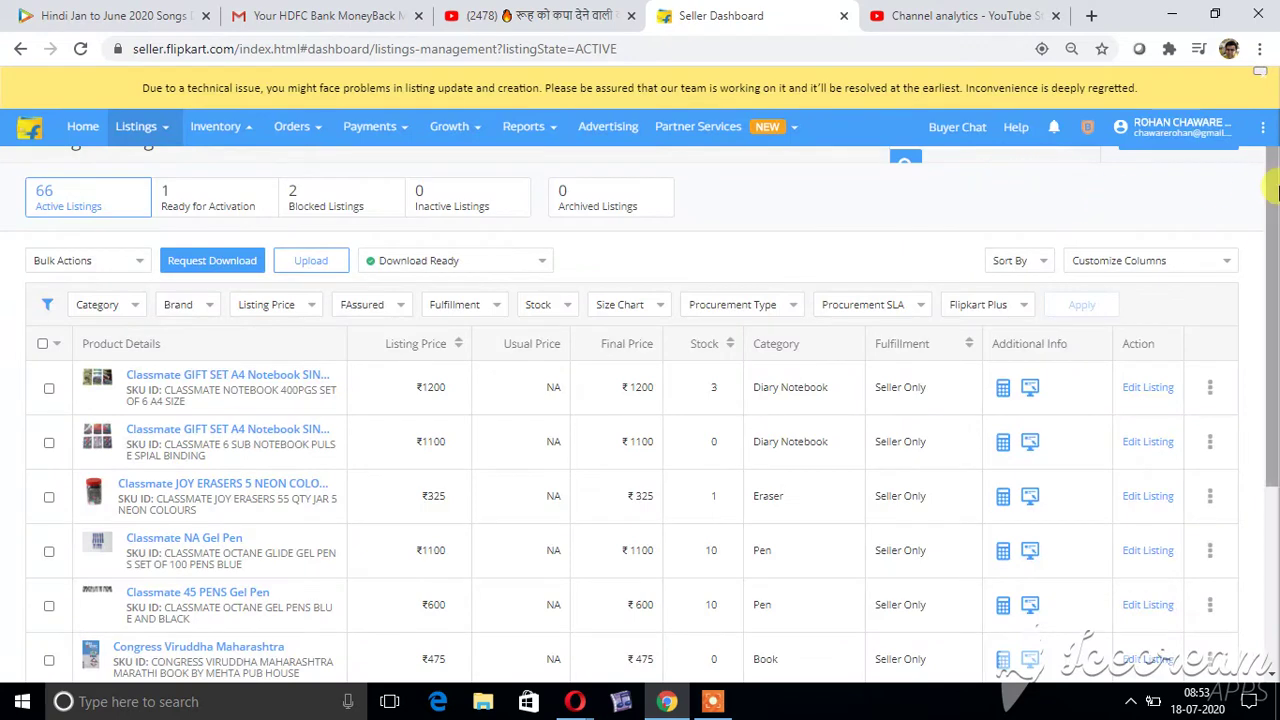
pyautogui.scroll(-1, 1272, 190)
pyautogui.scroll(1, 1272, 190)
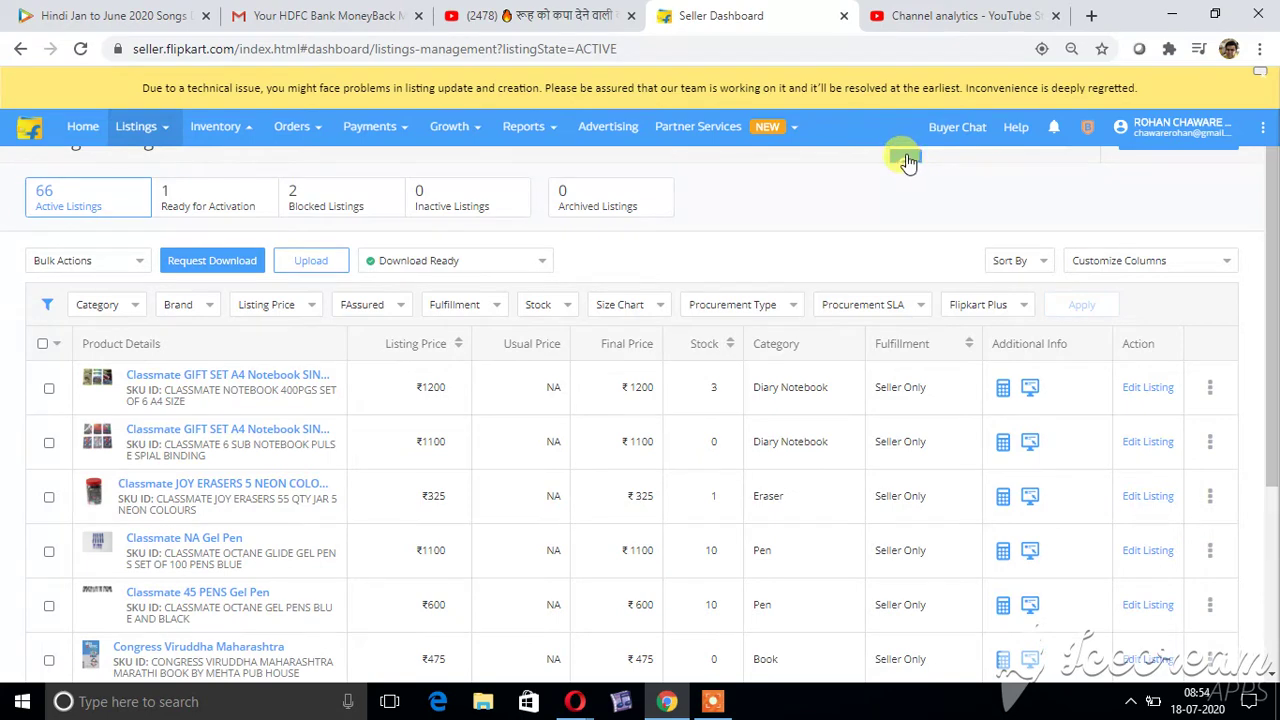
pyautogui.moveTo(162, 128)
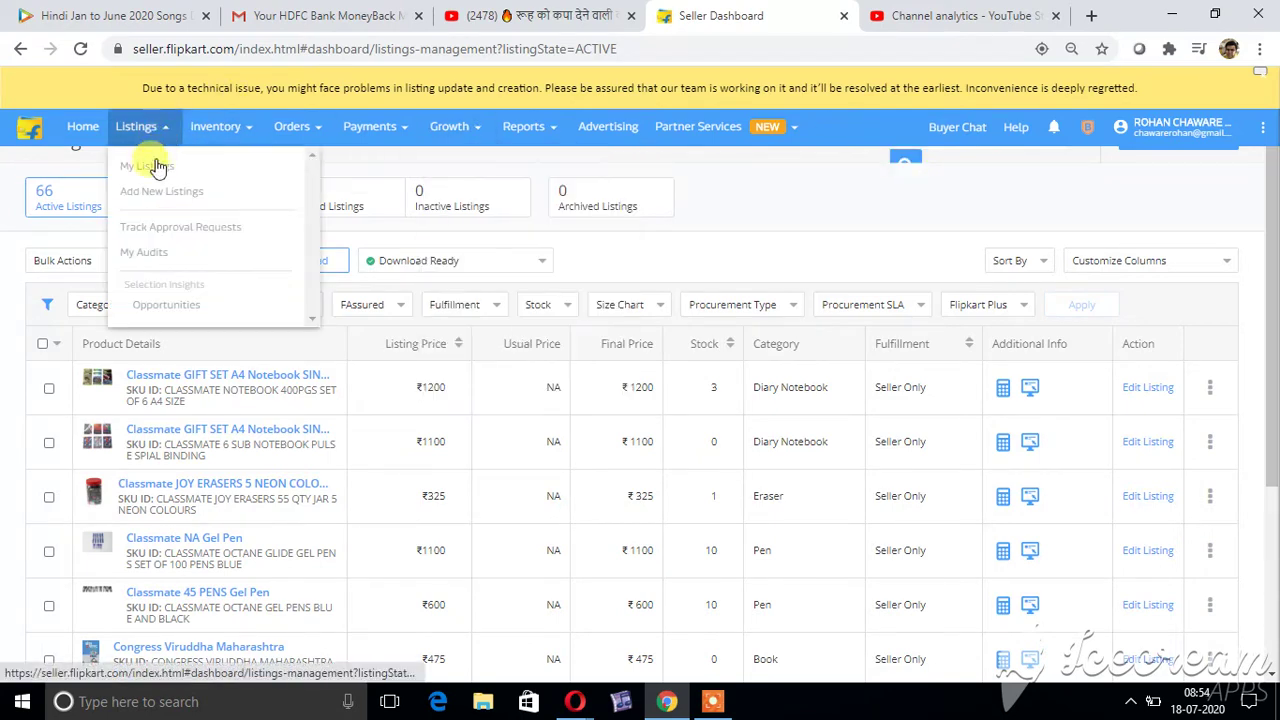
pyautogui.click(155, 193)
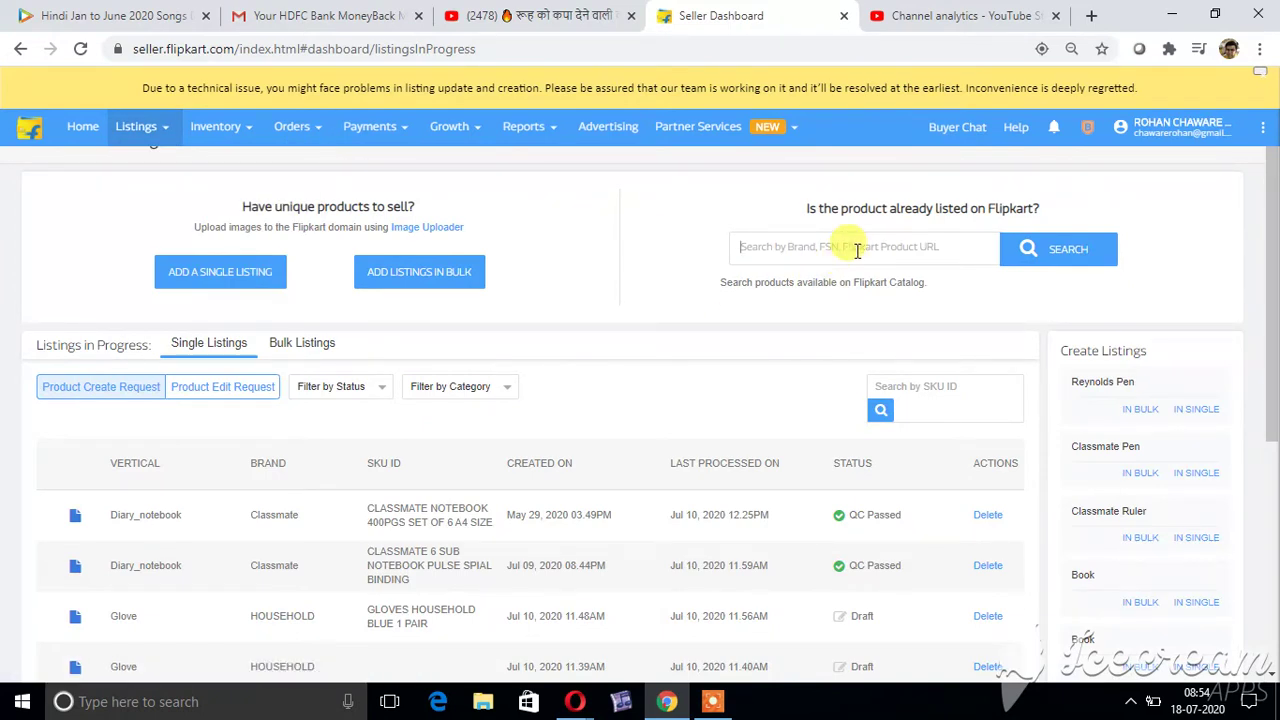
pyautogui.click(857, 251)
pyautogui.write('978')
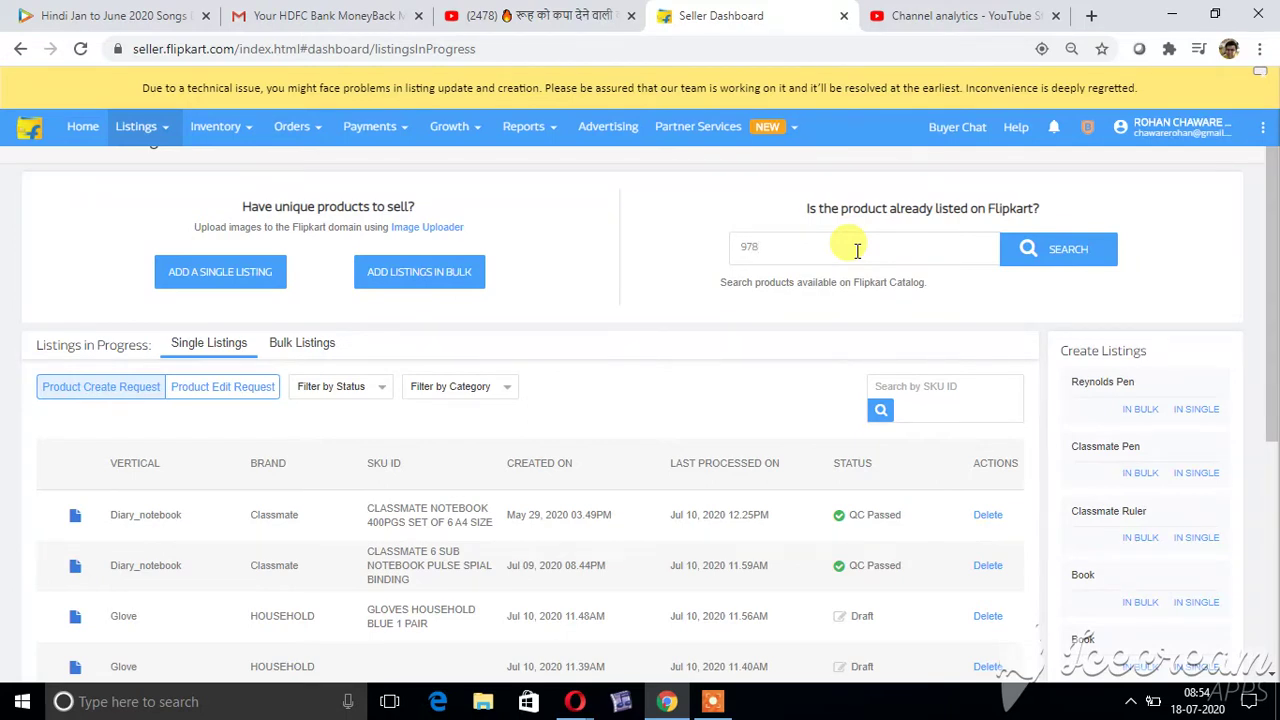
pyautogui.write('9177869156')
pyautogui.click(1058, 249)
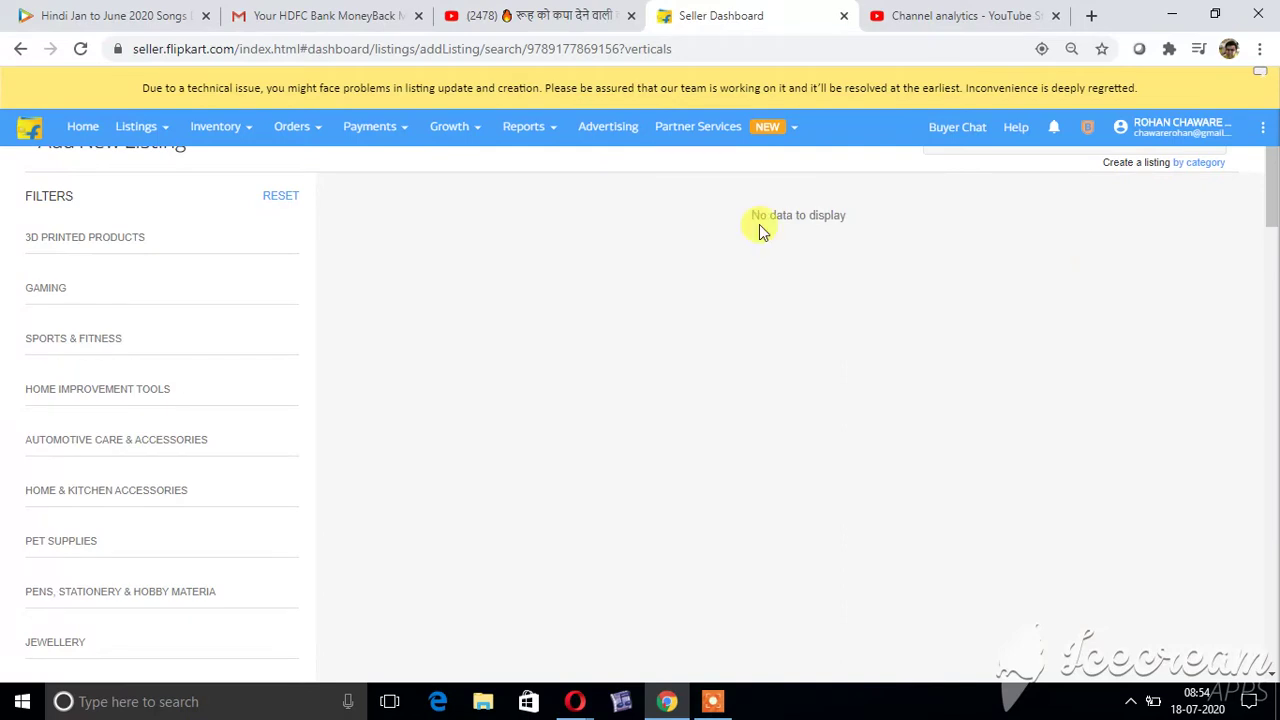
pyautogui.moveTo(140, 126)
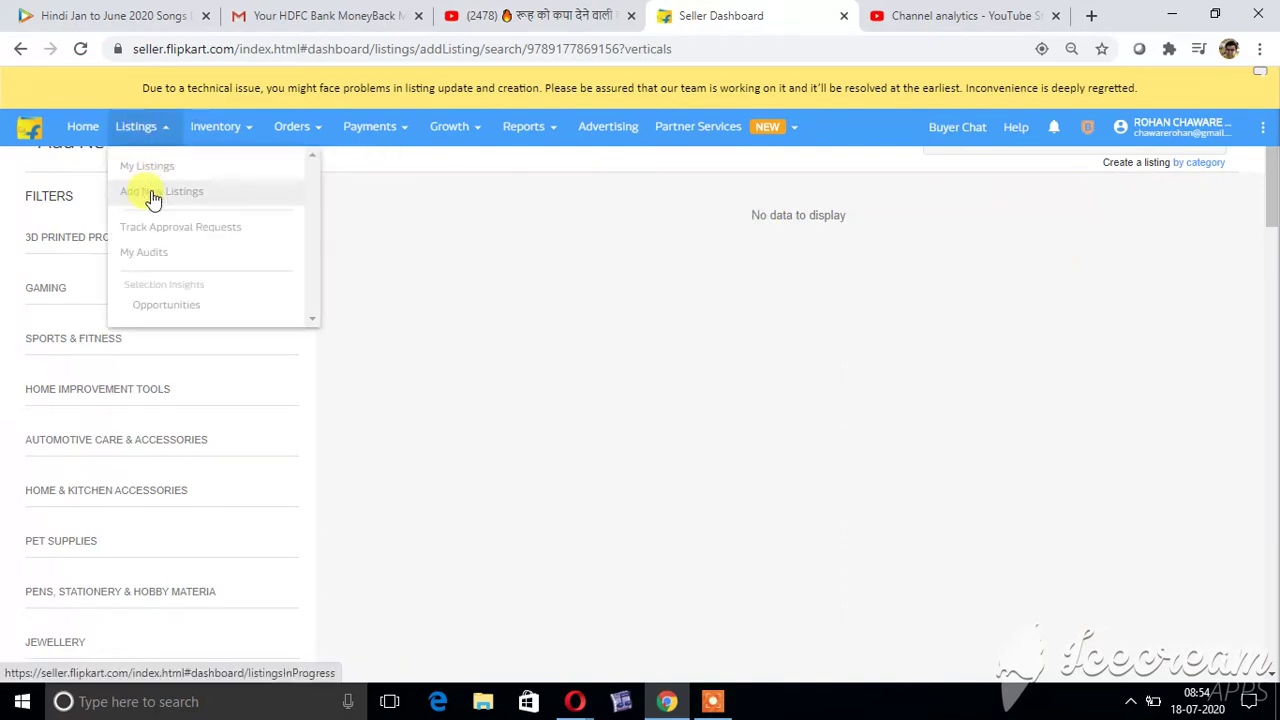
pyautogui.click(151, 193)
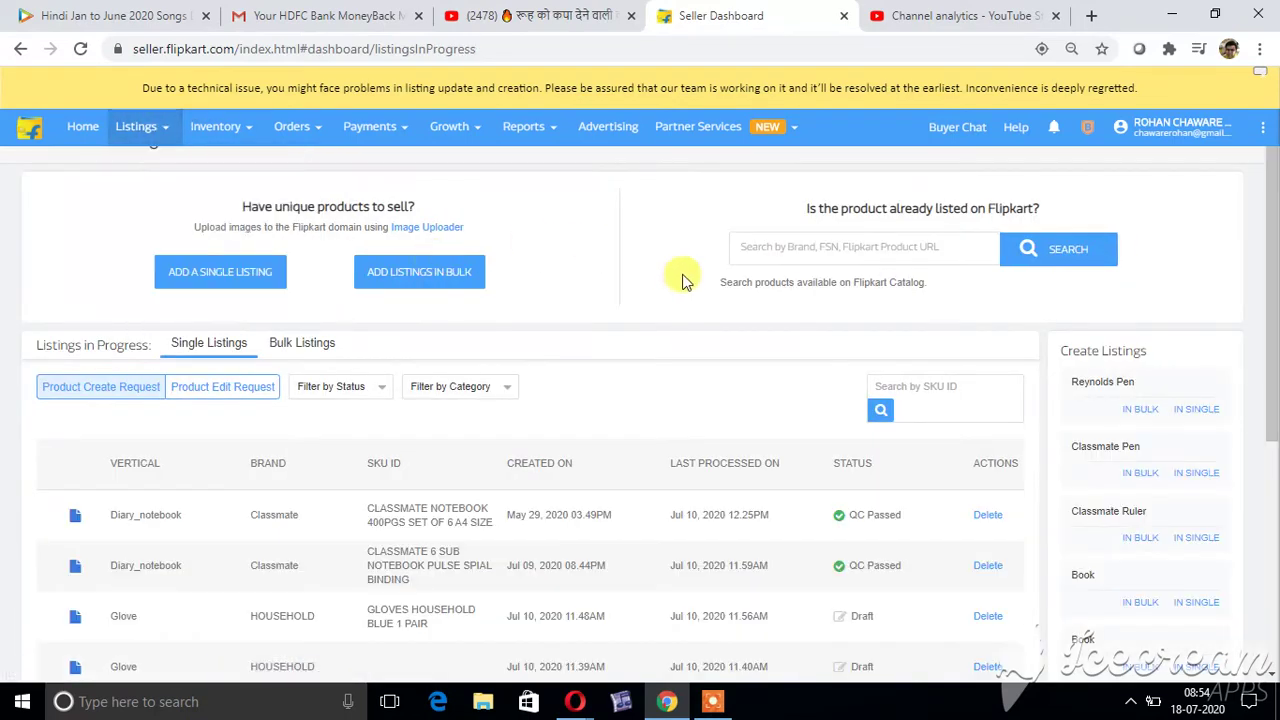
pyautogui.click(193, 263)
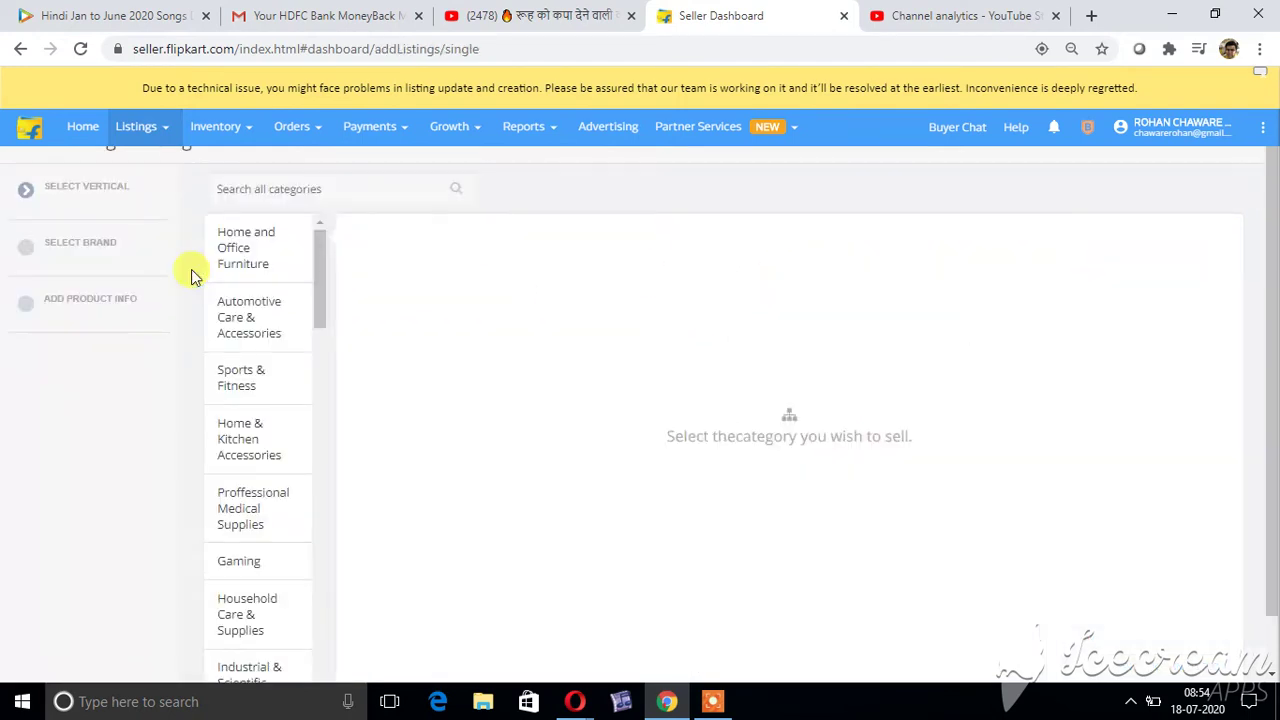
# Step: Return to Add New Listings and search the Flipkart catalog for "CHAMPION VHA"
pyautogui.click(147, 132)
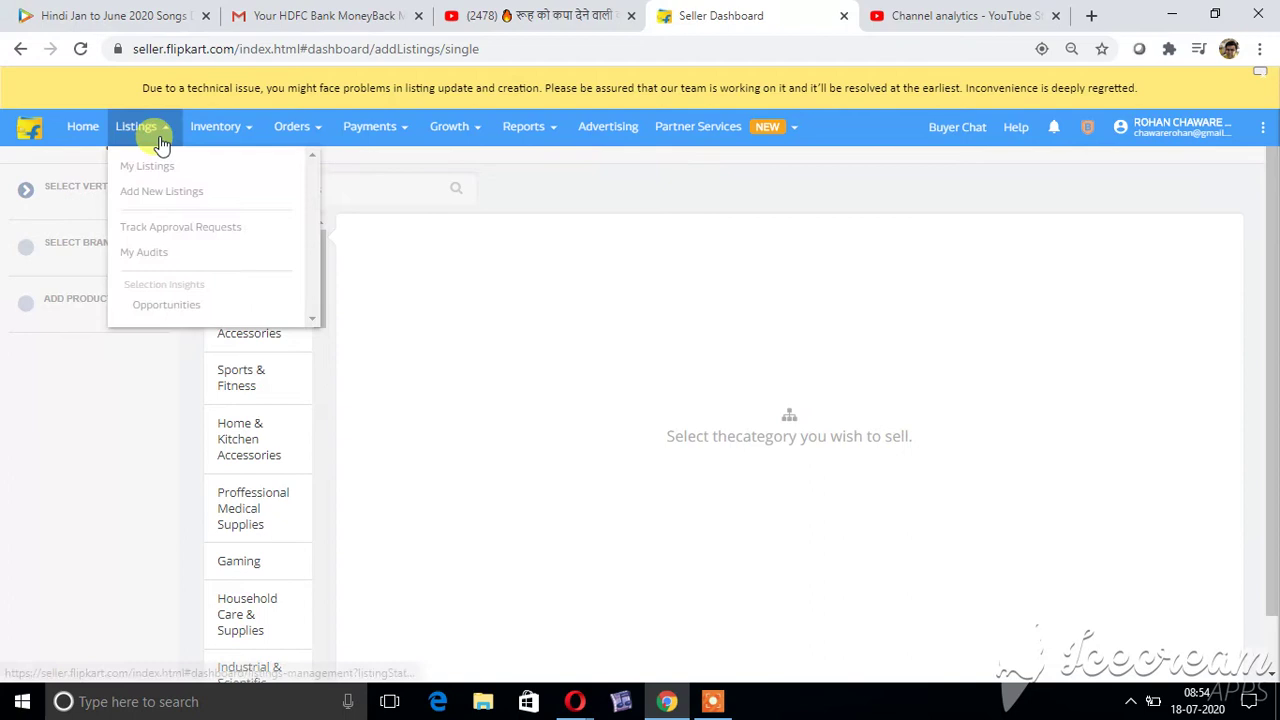
pyautogui.click(161, 191)
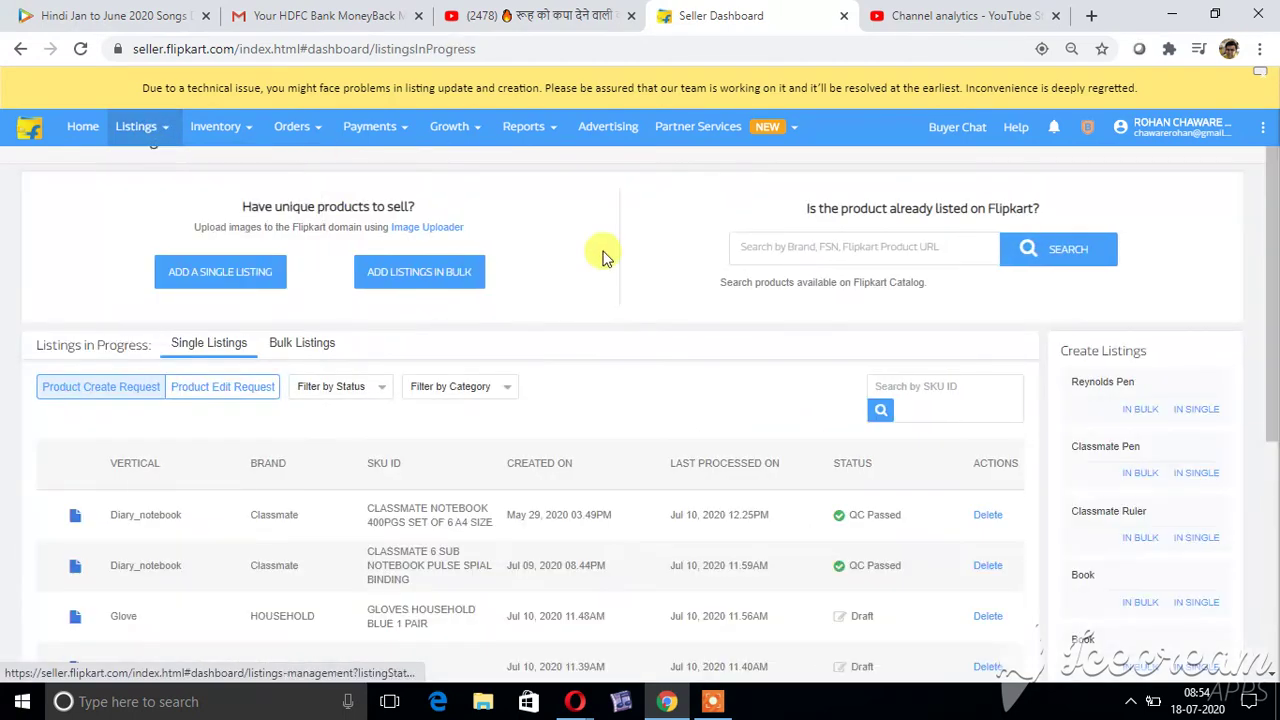
pyautogui.click(977, 243)
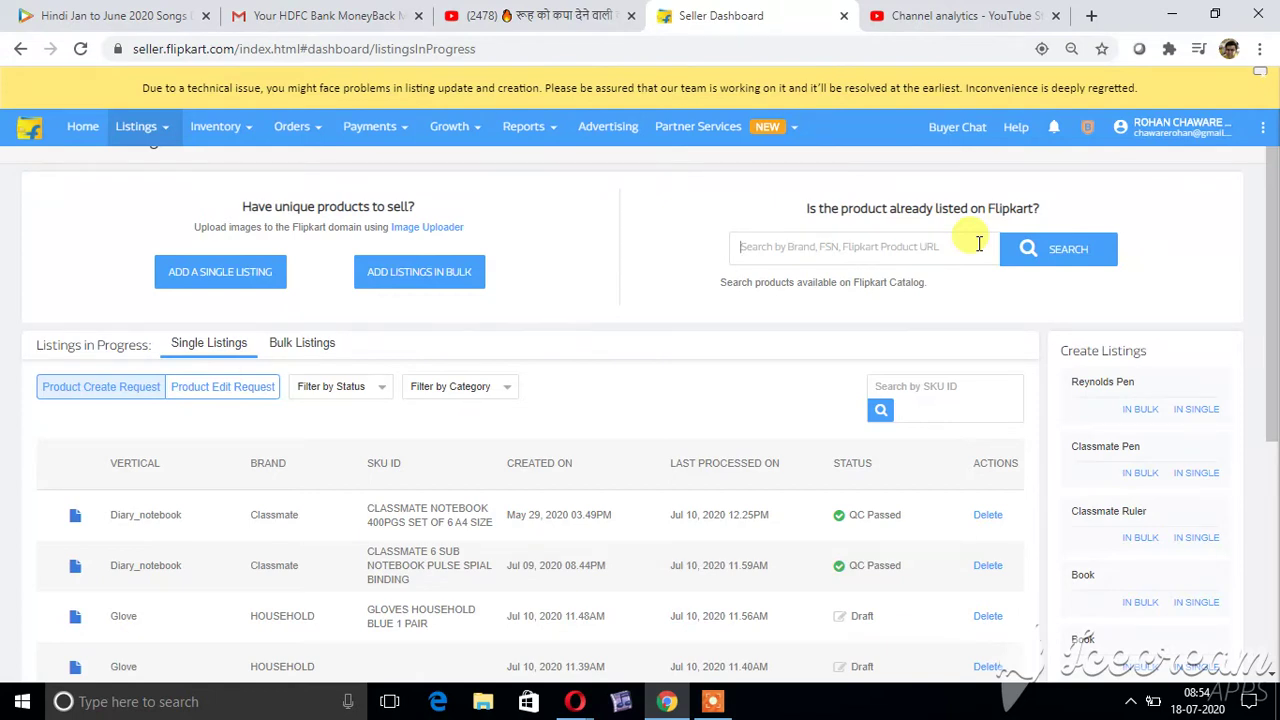
pyautogui.write('CHAMPI')
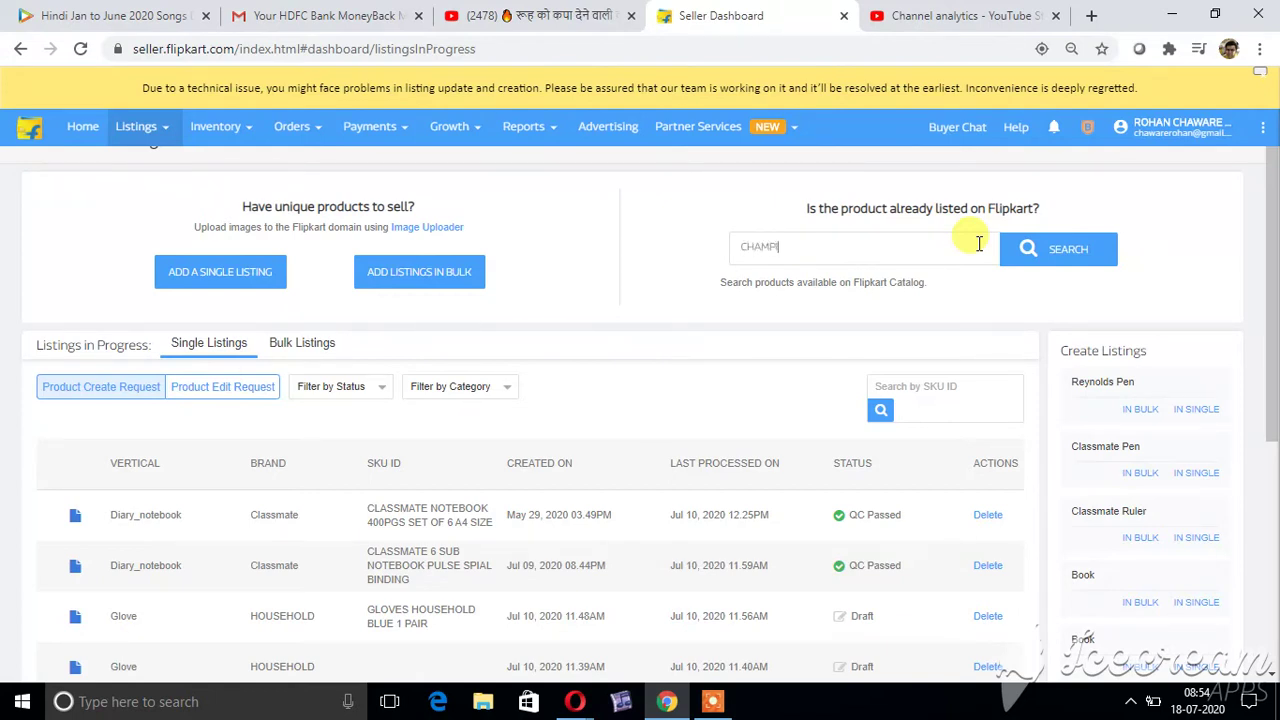
pyautogui.write('ON VHA')
pyautogui.click(1075, 255)
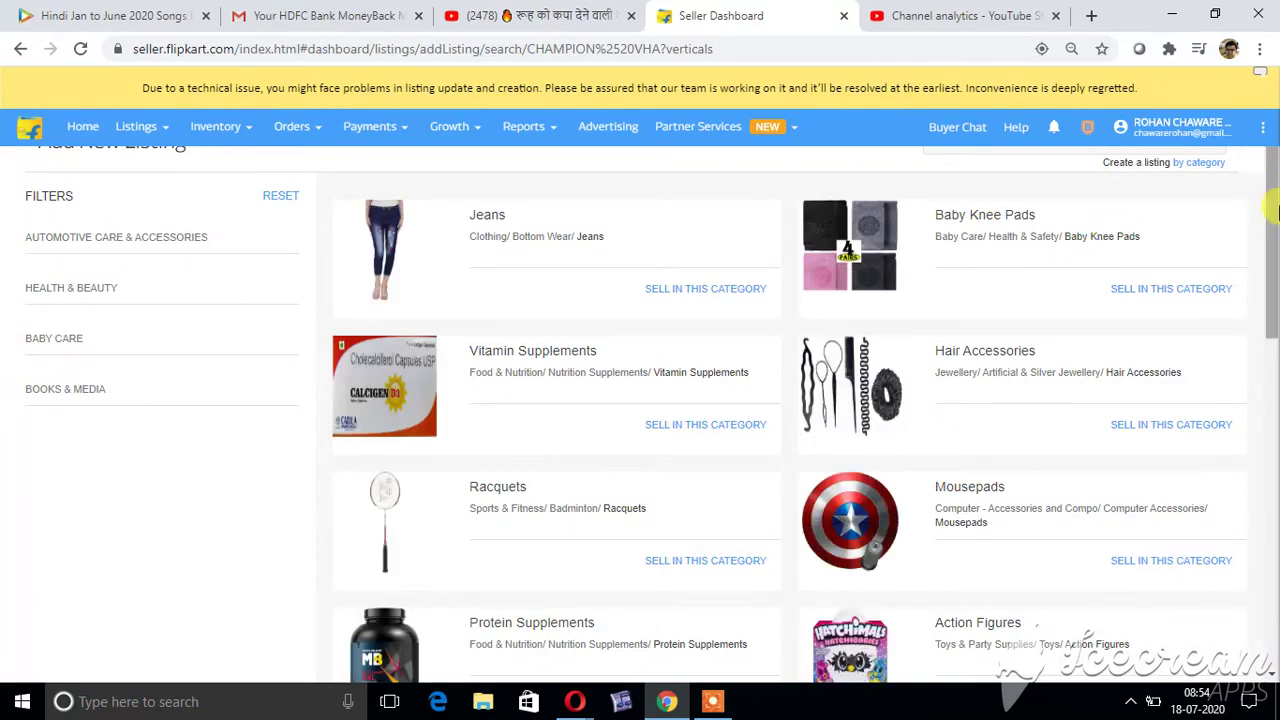
# Step: Check the Books & Media filter of the search results, and open the option to create a listing by category
pyautogui.click(84, 392)
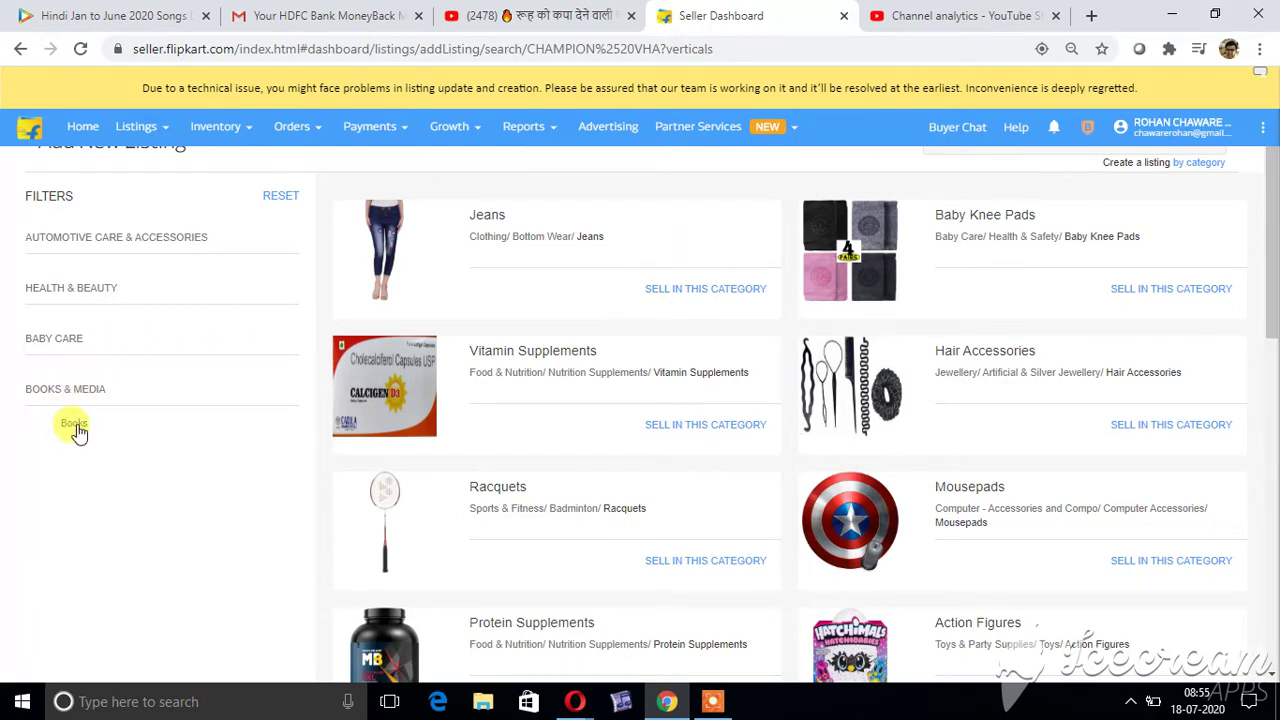
pyautogui.click(79, 390)
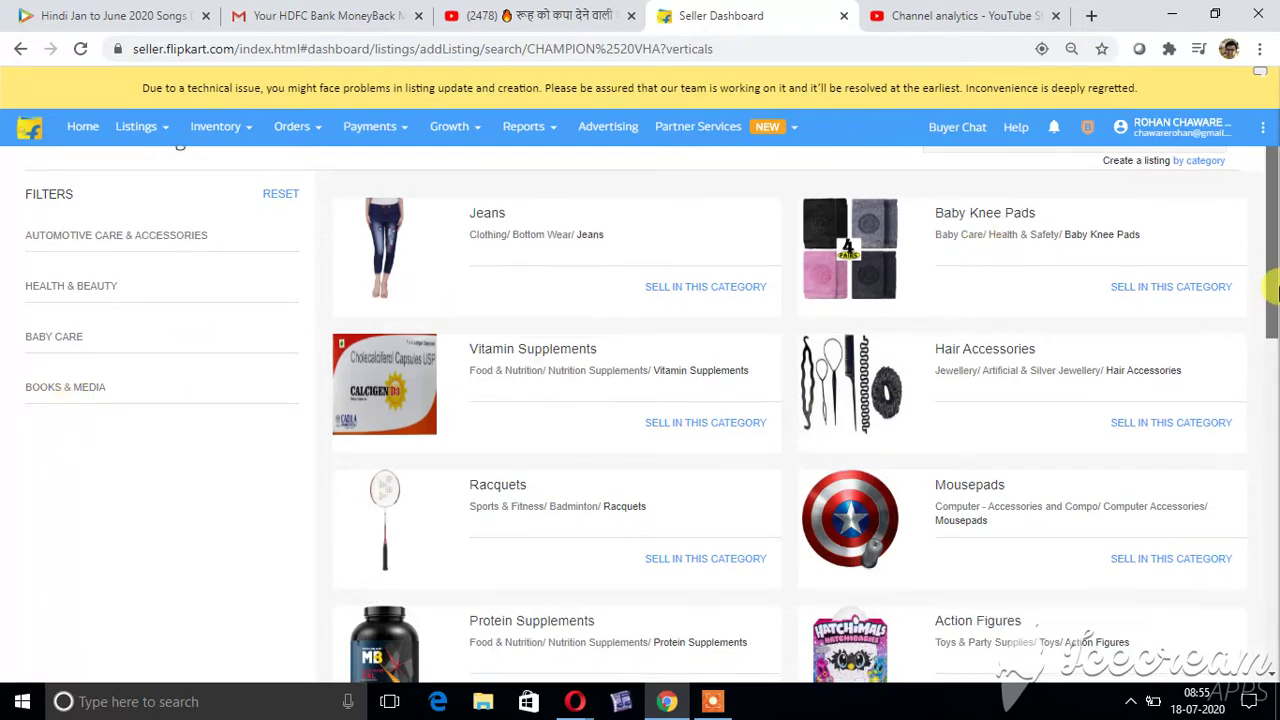
pyautogui.moveTo(1276, 272); pyautogui.dragTo(1268, 246)
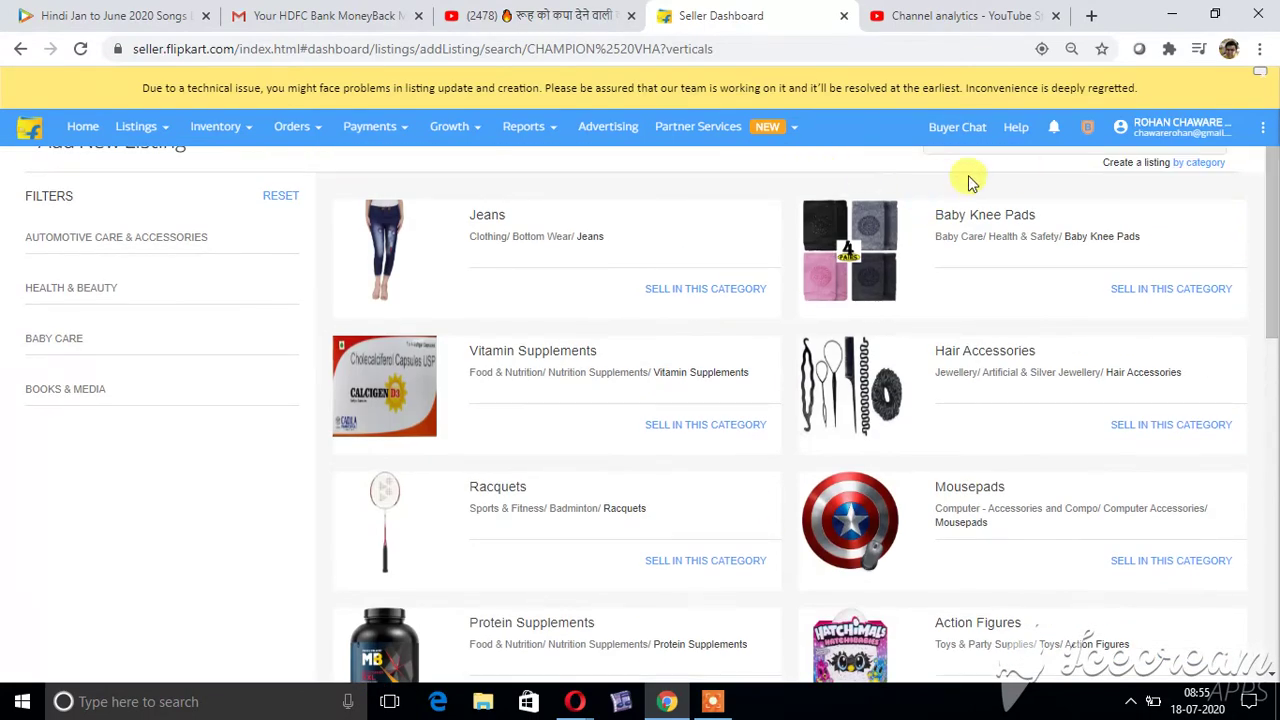
pyautogui.click(1200, 162)
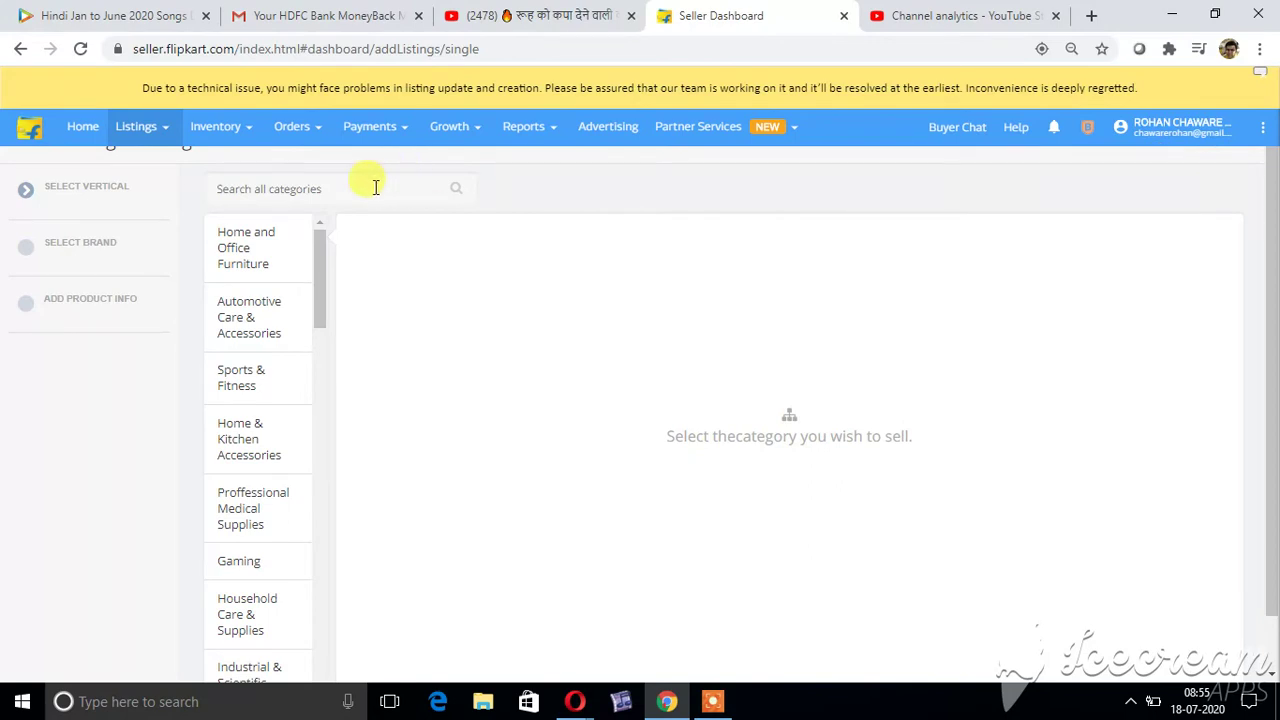
# Step: Return to Add New Listings and search the Flipkart catalog for "CHAMPION"
pyautogui.moveTo(130, 150)
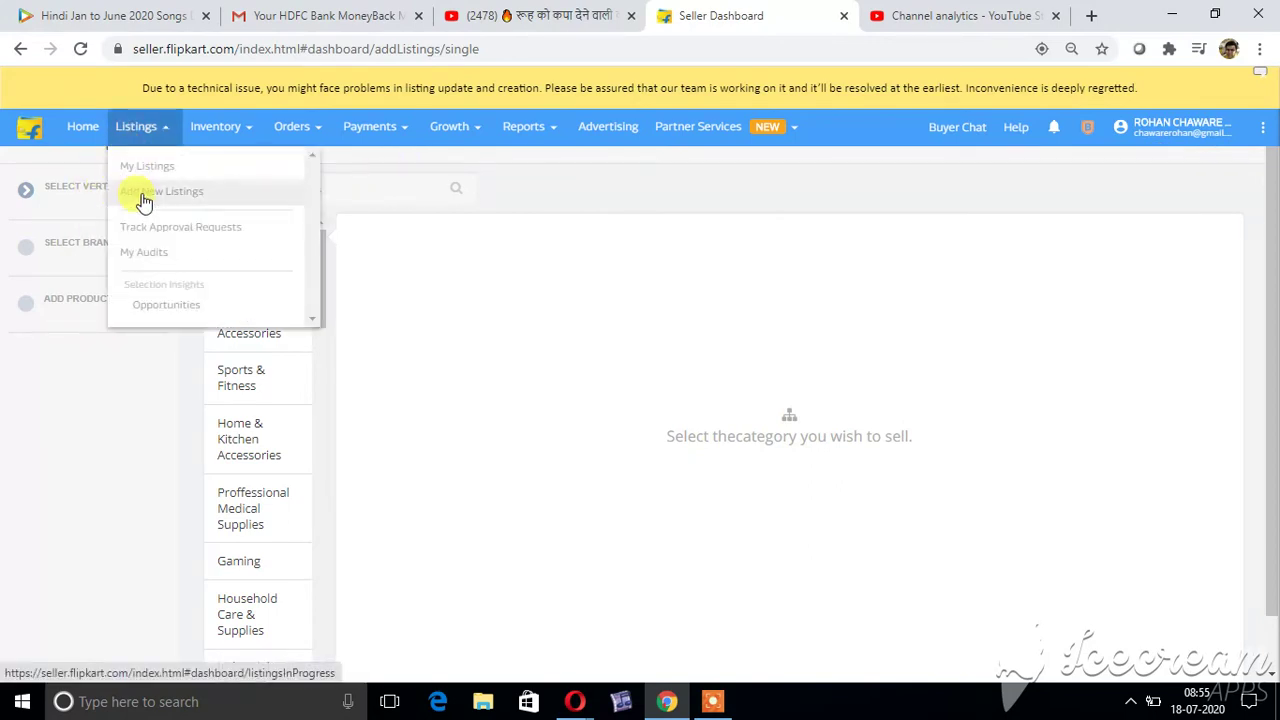
pyautogui.click(145, 200)
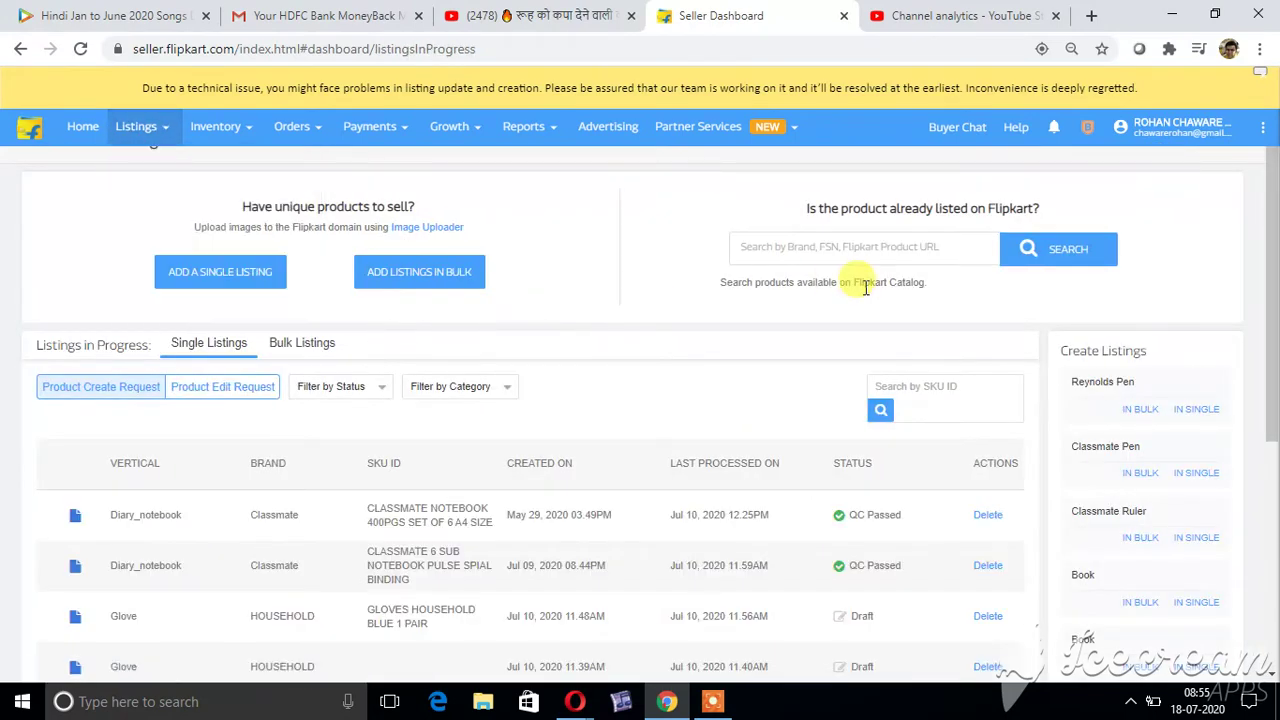
pyautogui.click(954, 253)
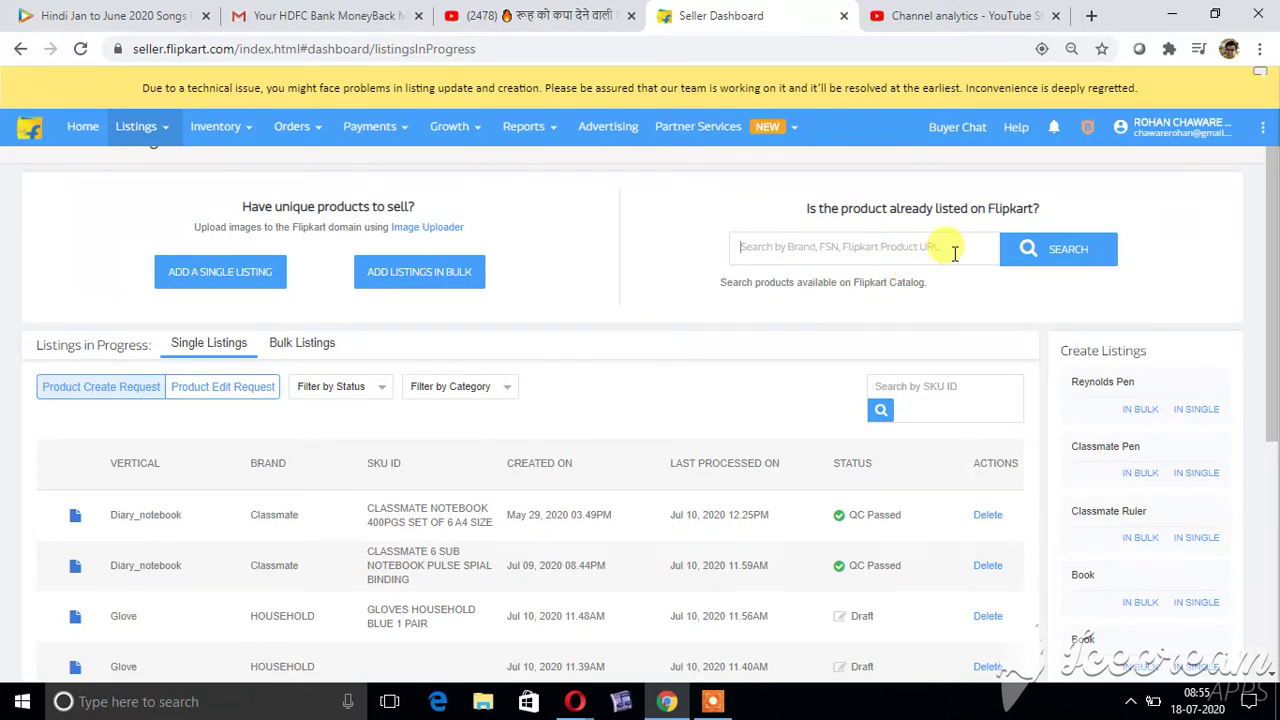
pyautogui.write('C')
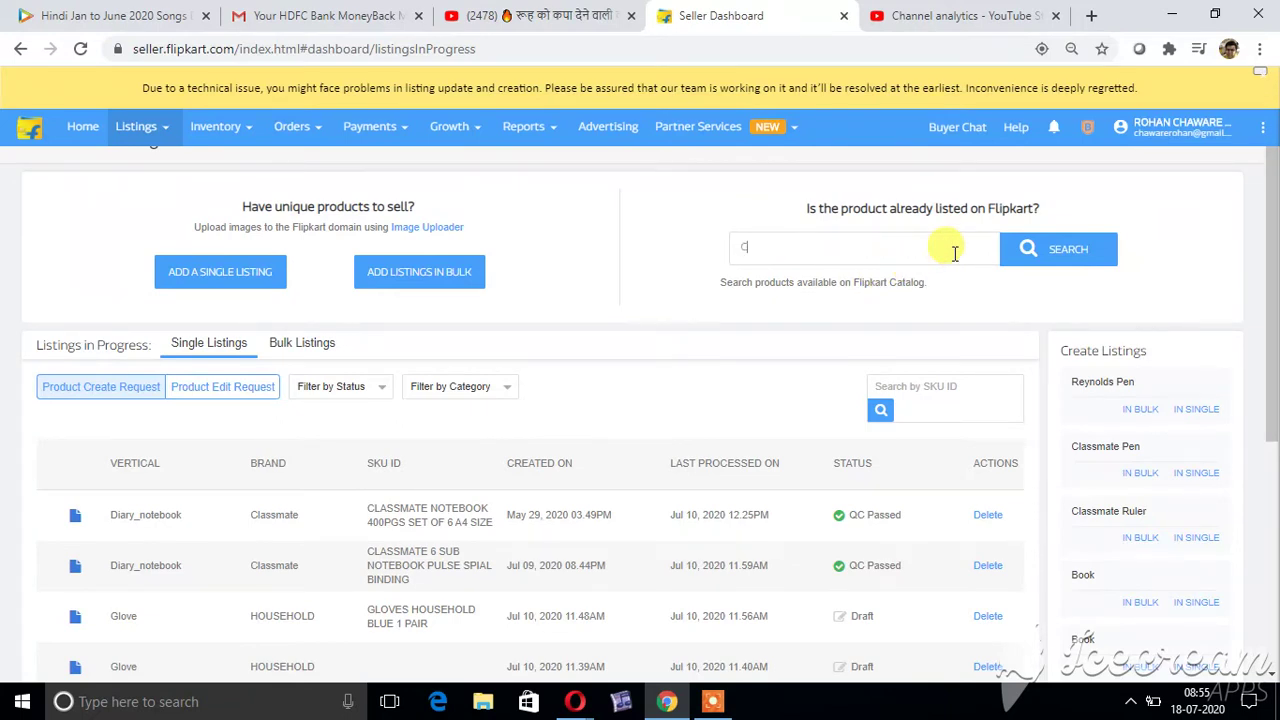
pyautogui.write('HAMPION')
pyautogui.click(1066, 256)
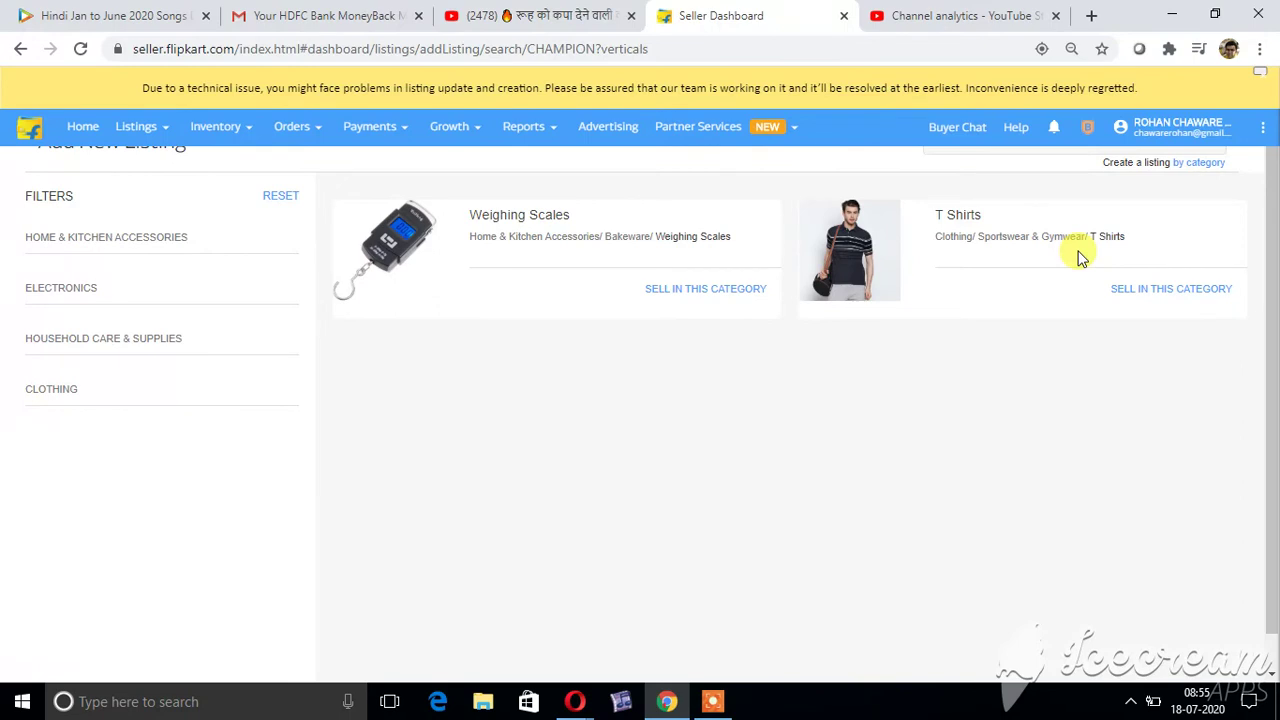
# Step: Return to Add New Listings through the dashboard home and search the Flipkart catalog for the author's name followed by "CHAMPION"
pyautogui.moveTo(505, 130)
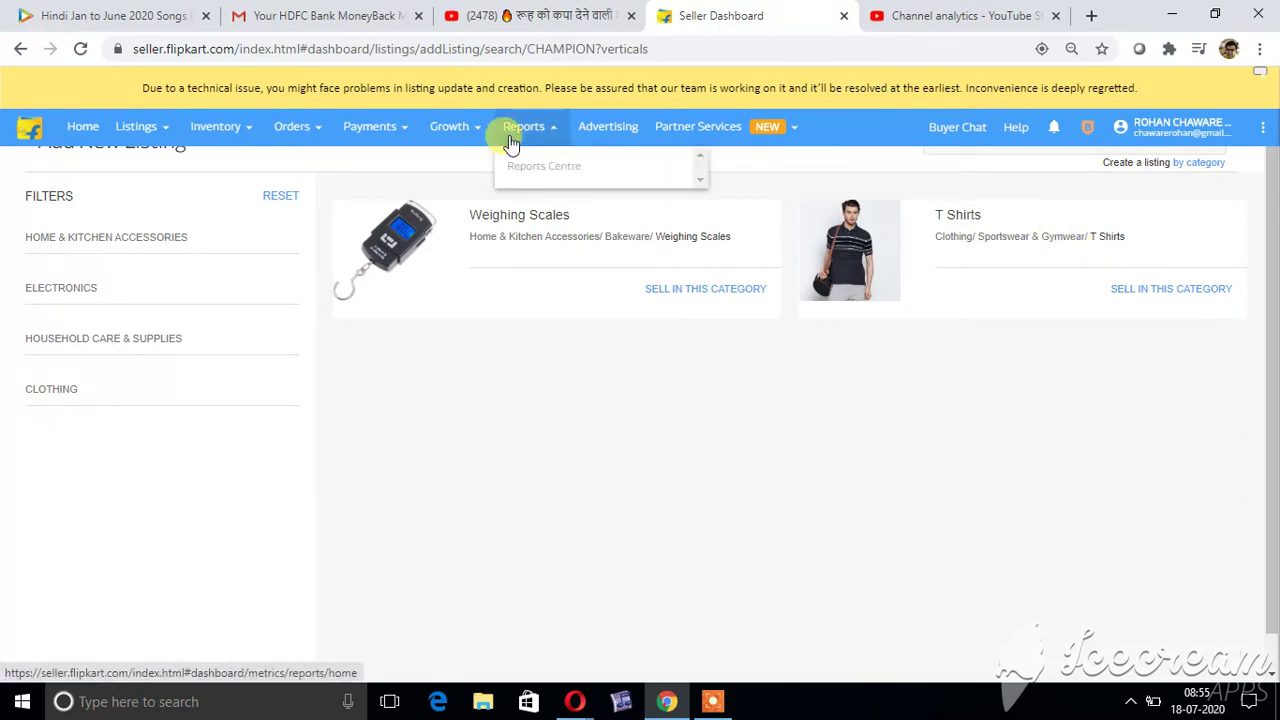
pyautogui.click(71, 134)
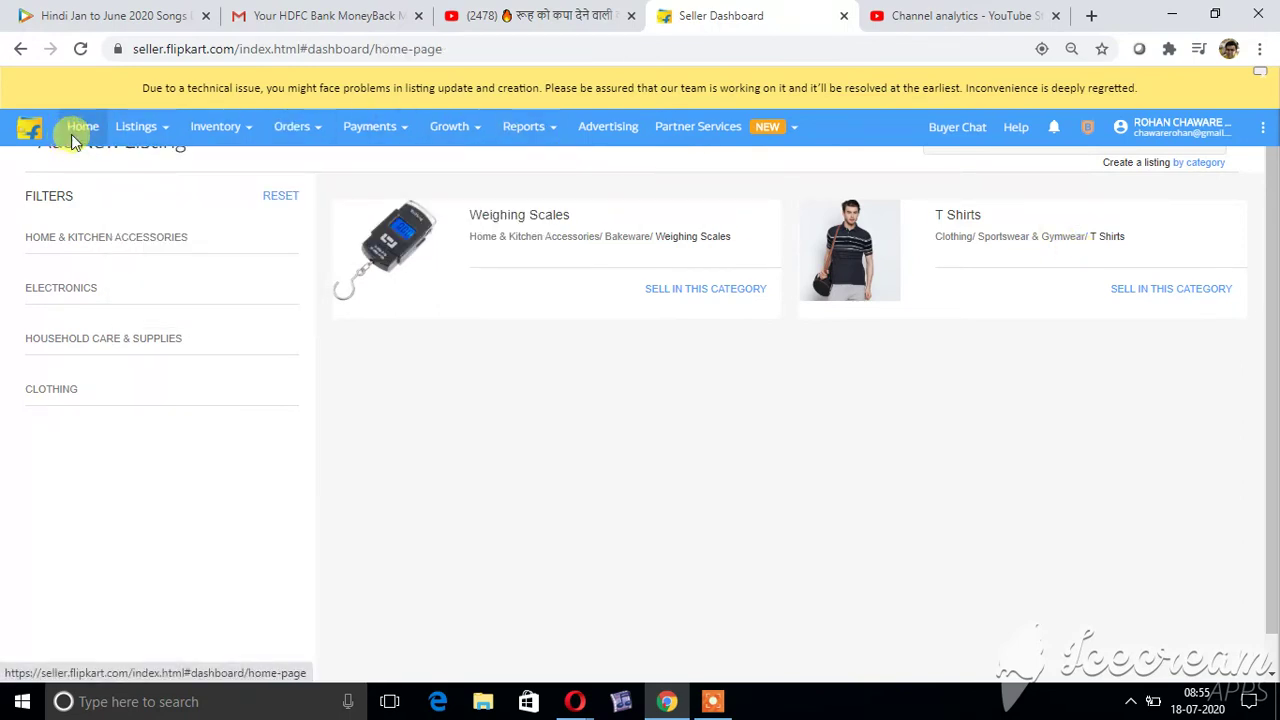
pyautogui.moveTo(140, 126)
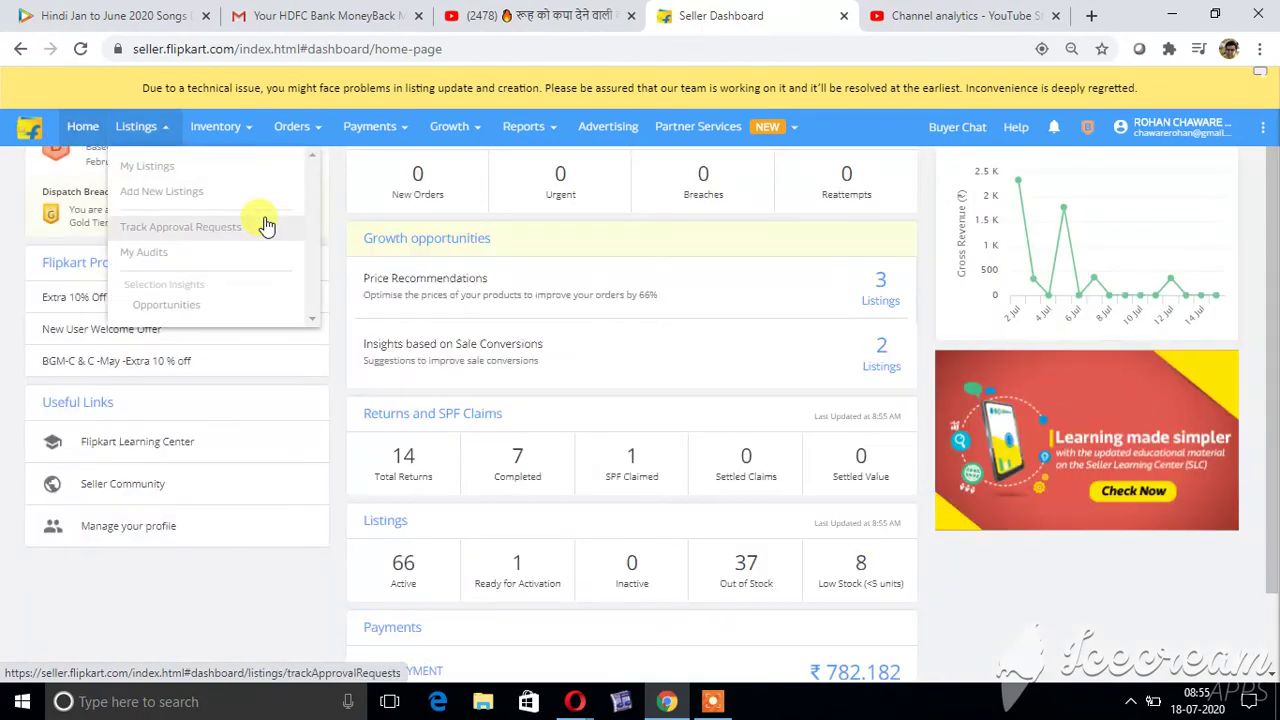
pyautogui.click(175, 198)
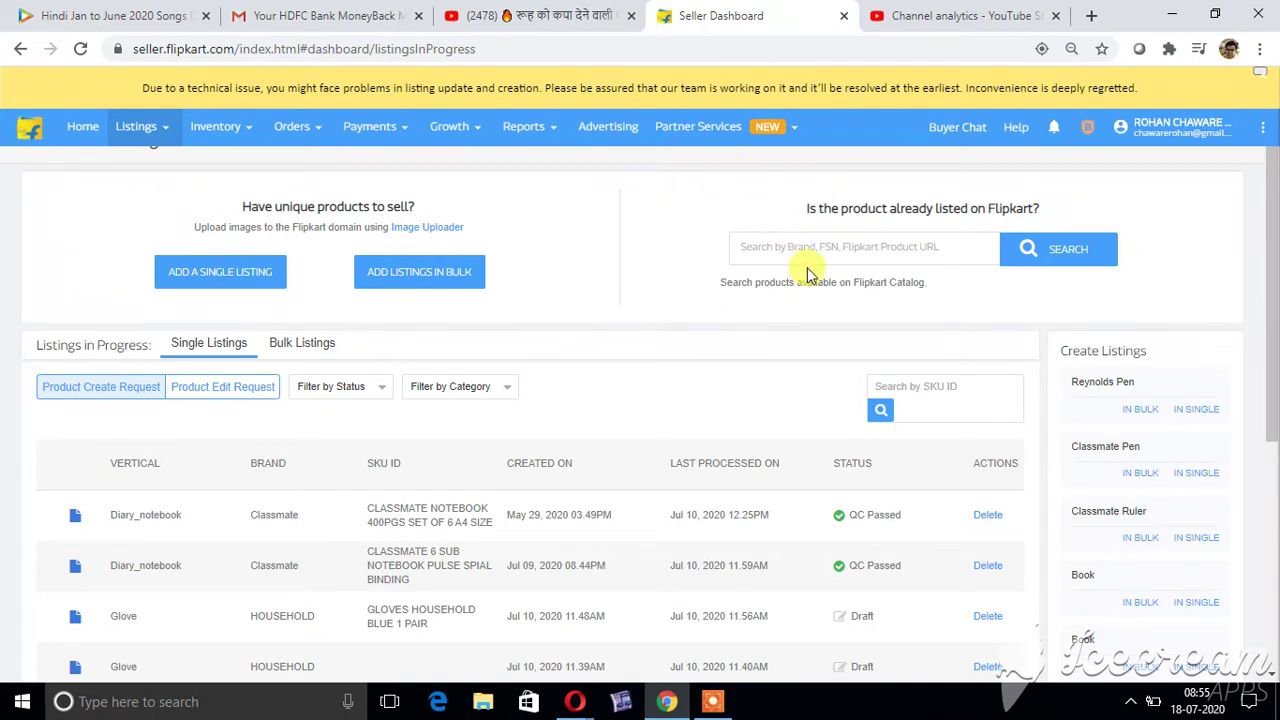
pyautogui.click(963, 245)
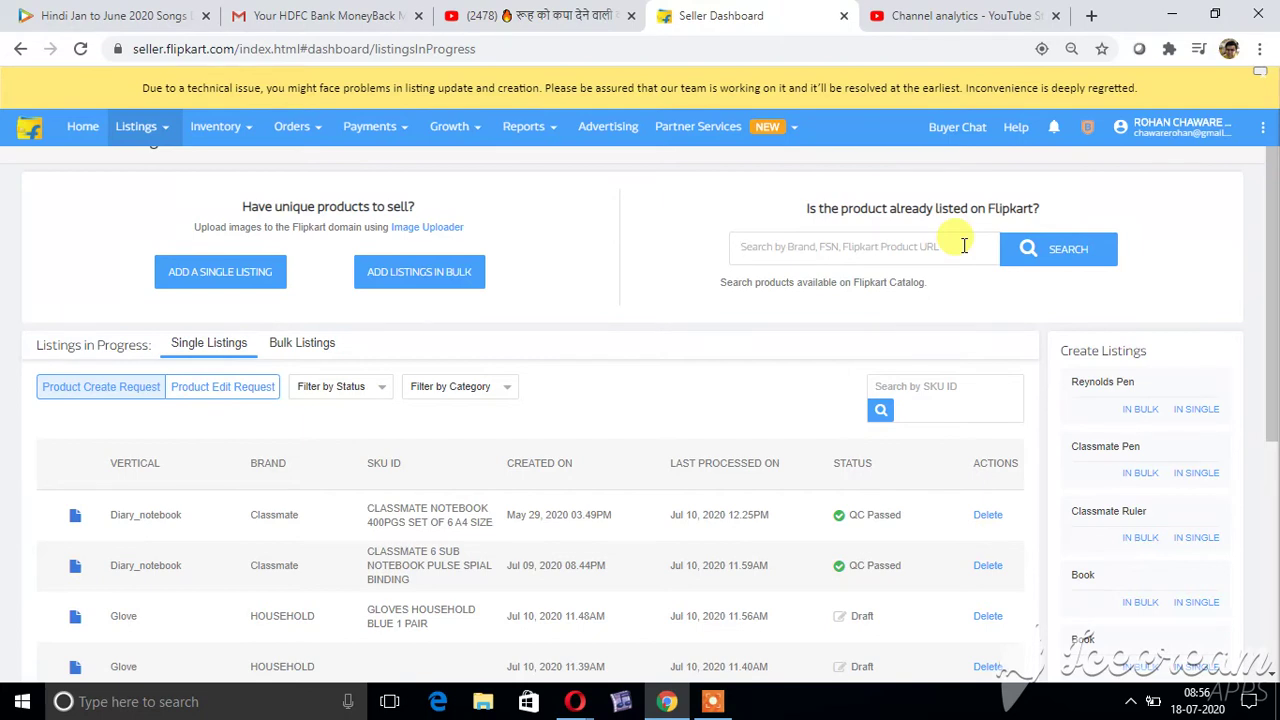
pyautogui.write('DR. R')
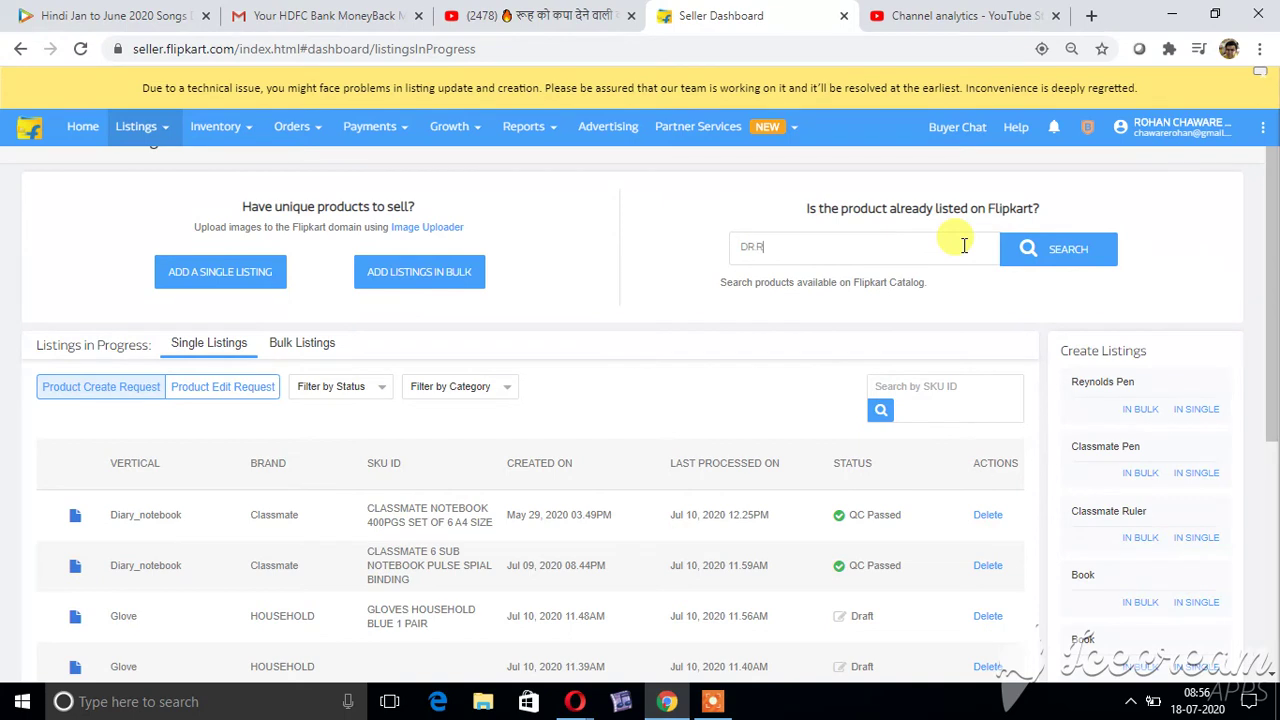
pyautogui.write('AMA MARATHE CHAMPION')
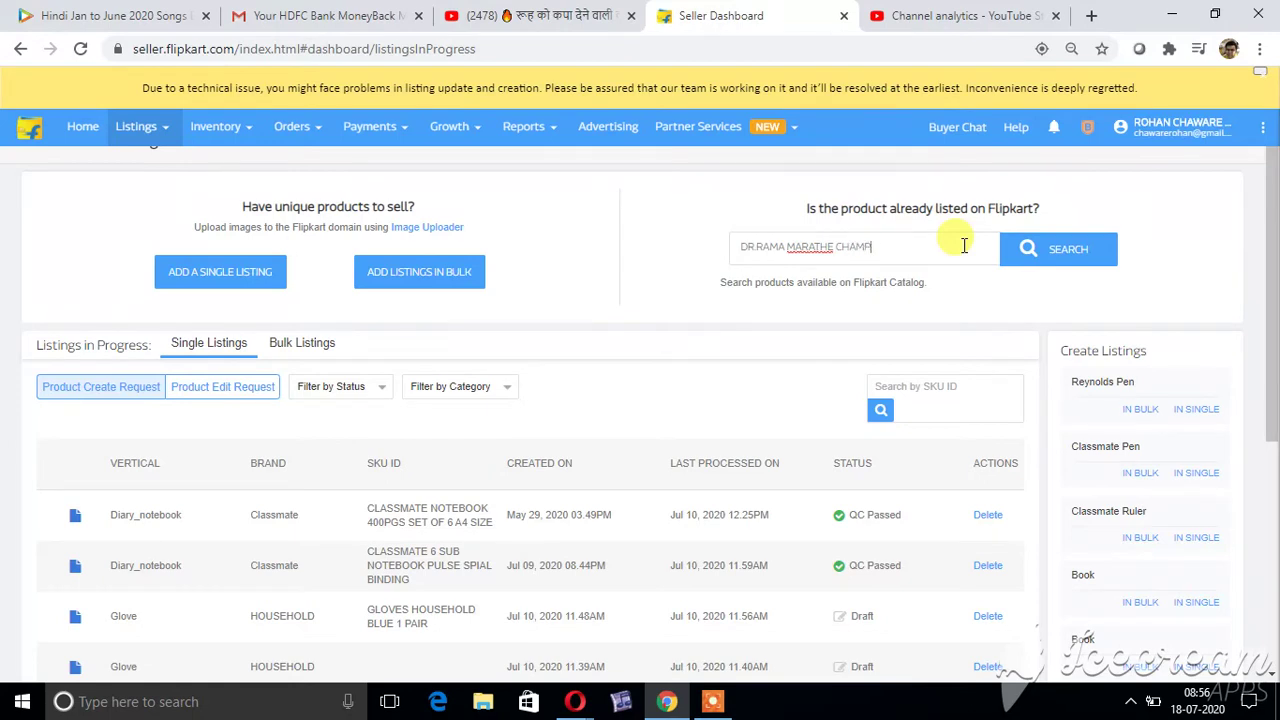
pyautogui.click(1092, 258)
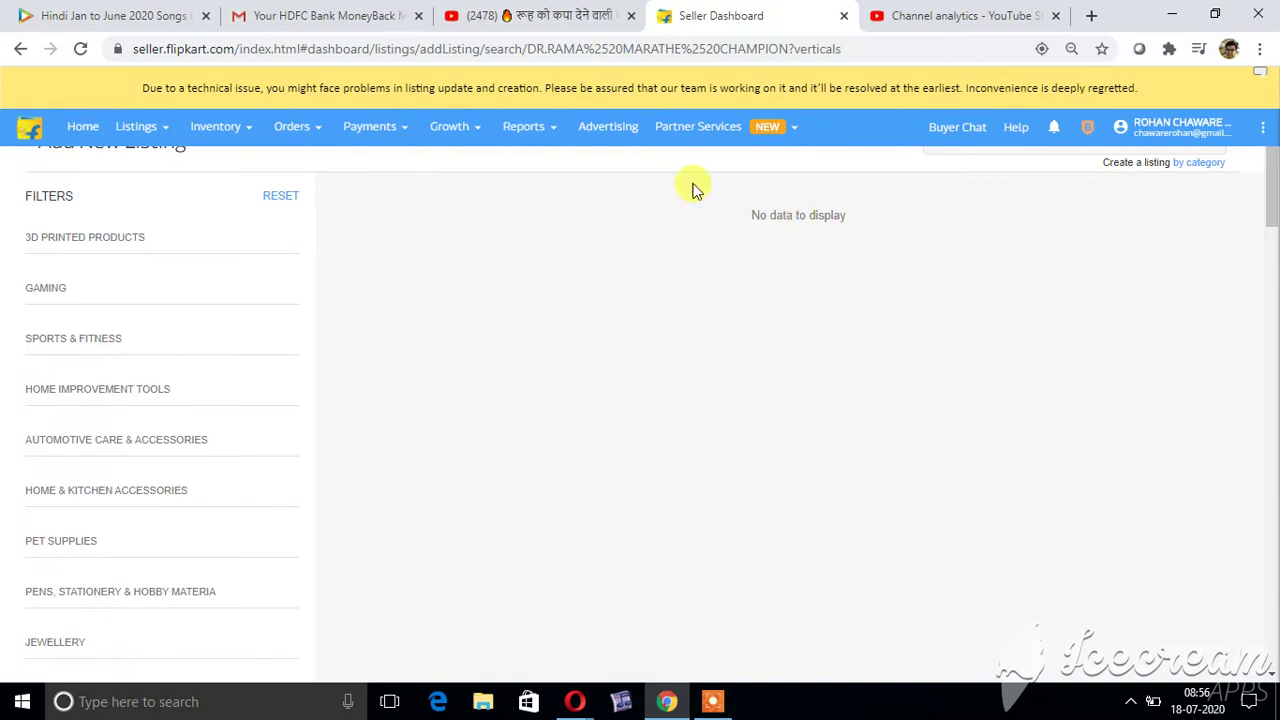
# Step: Return to Add New Listings and search the Flipkart catalog for the publisher "SAAKET PRAKASHAN"
pyautogui.moveTo(122, 145)
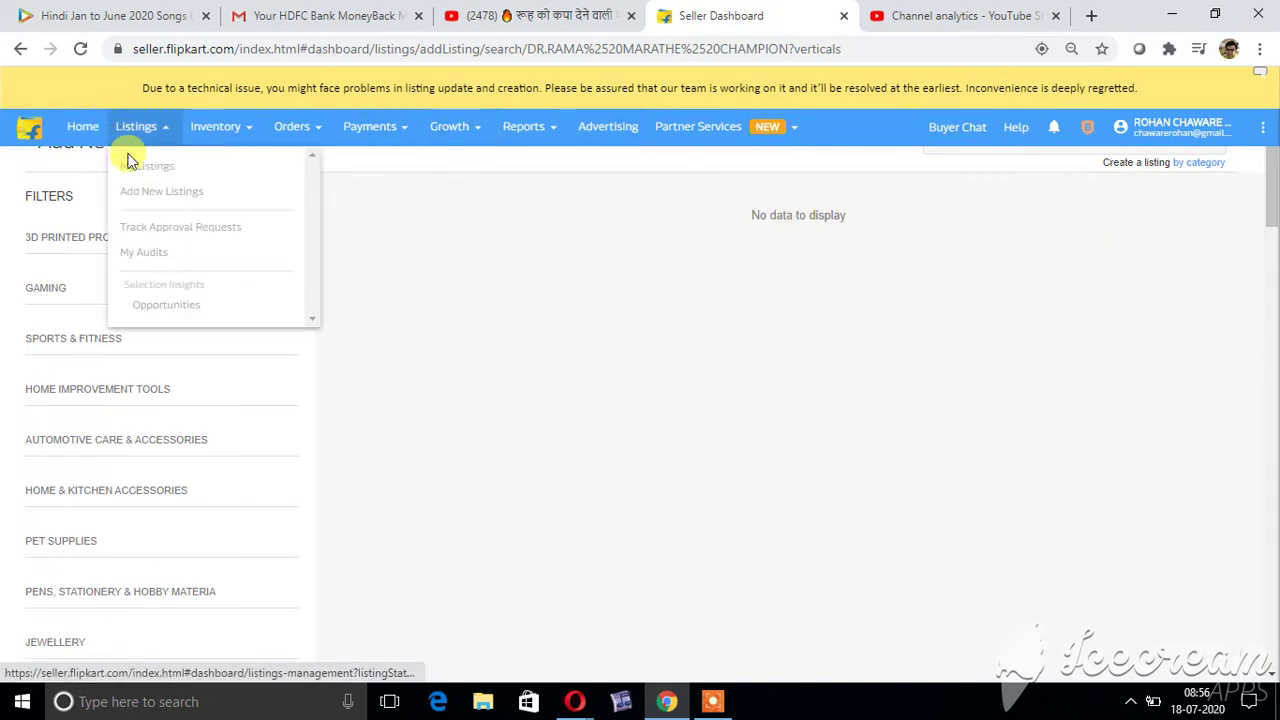
pyautogui.click(186, 200)
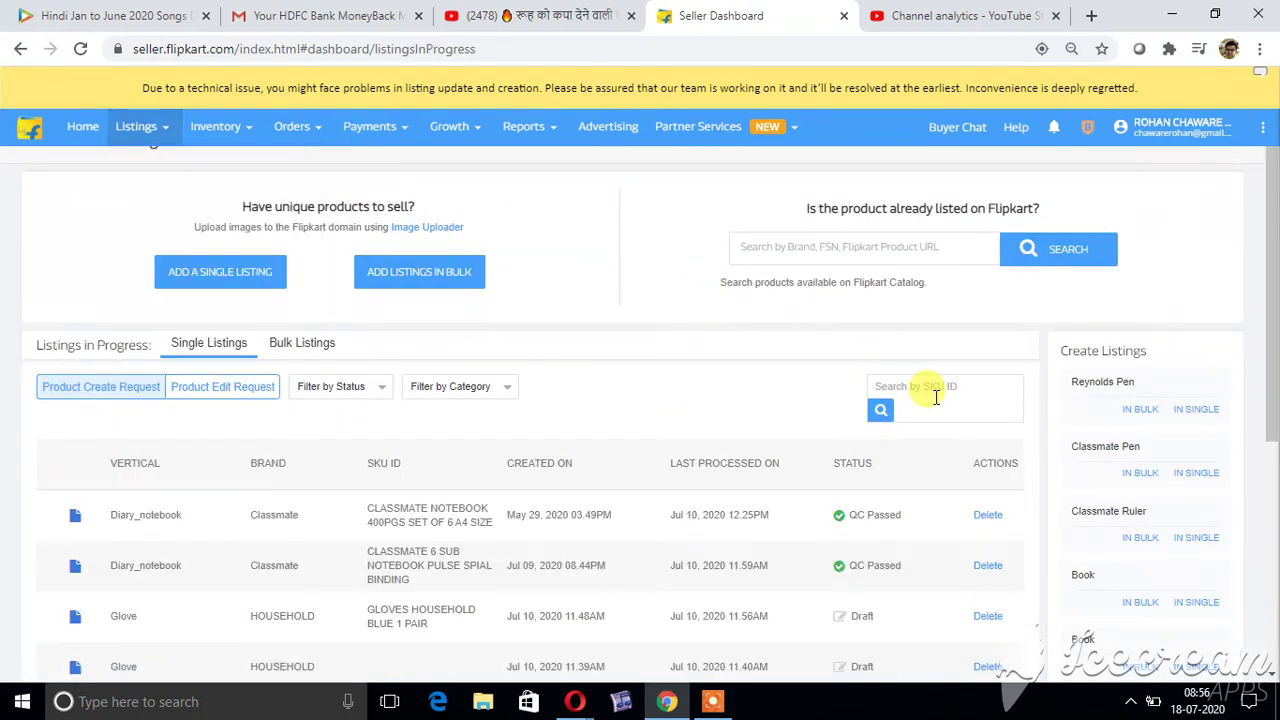
pyautogui.click(970, 251)
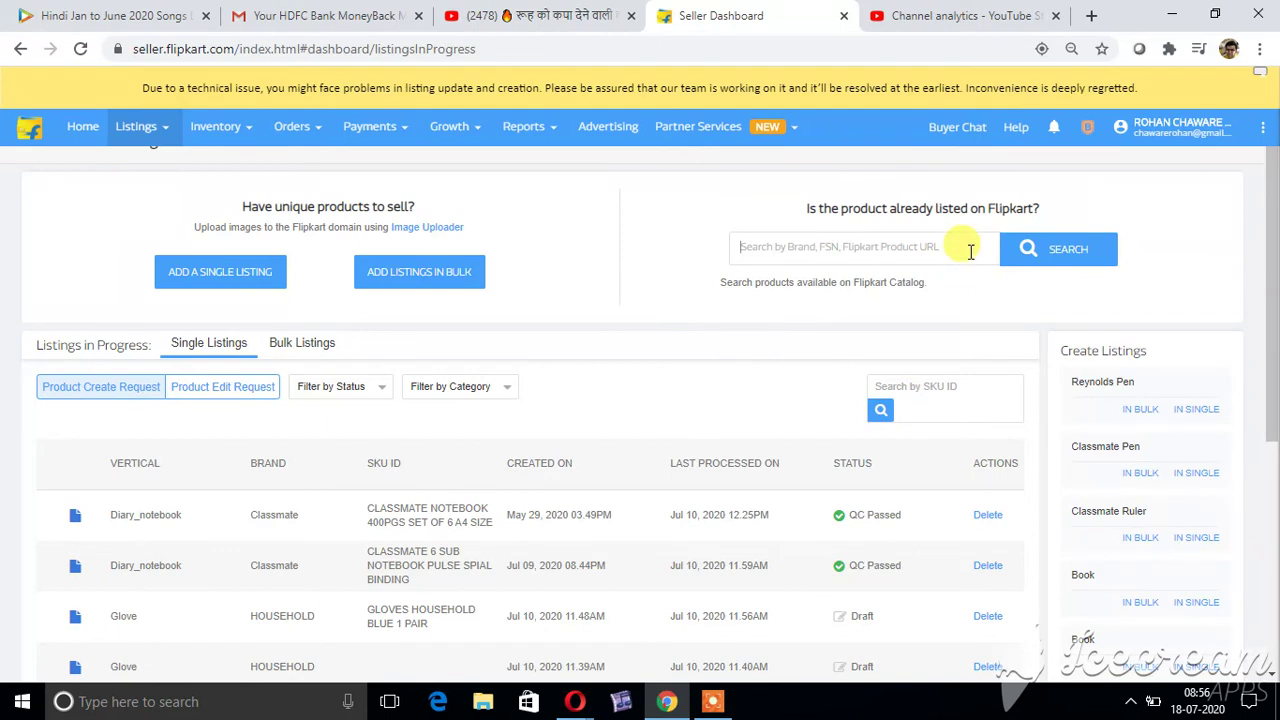
pyautogui.write('SAA')
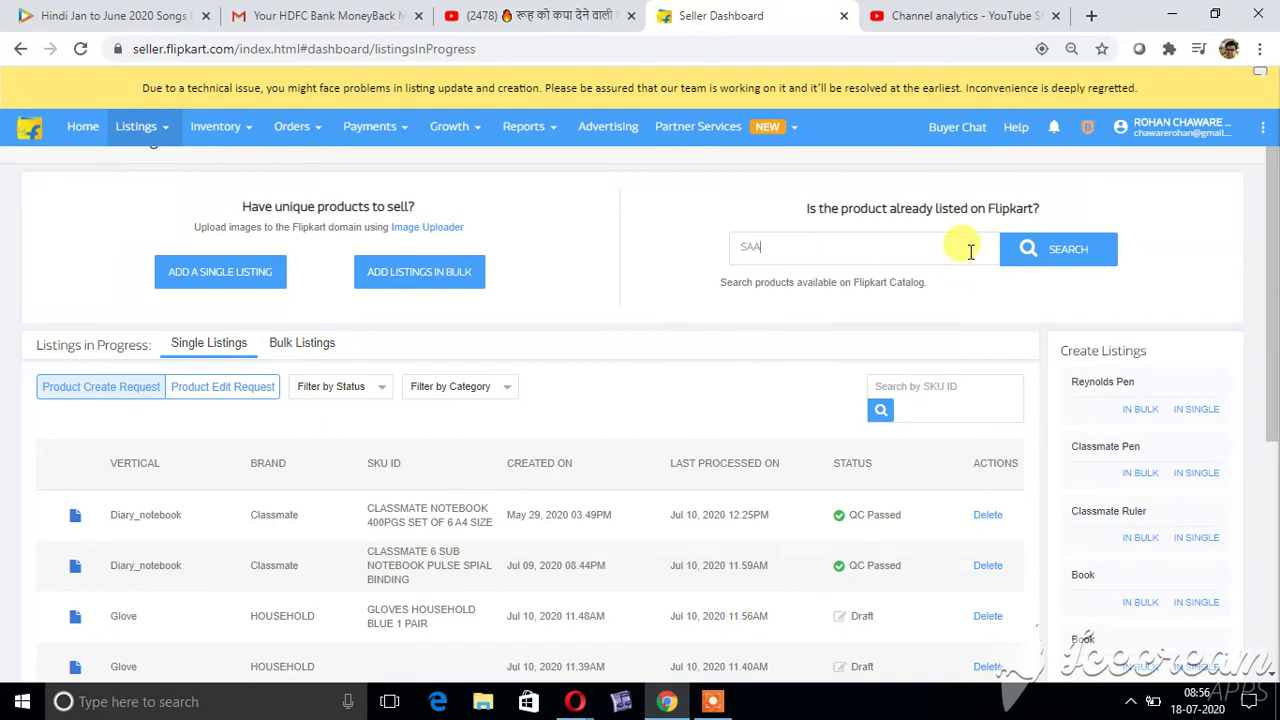
pyautogui.write('KET PRAKASHAN')
pyautogui.click(1066, 266)
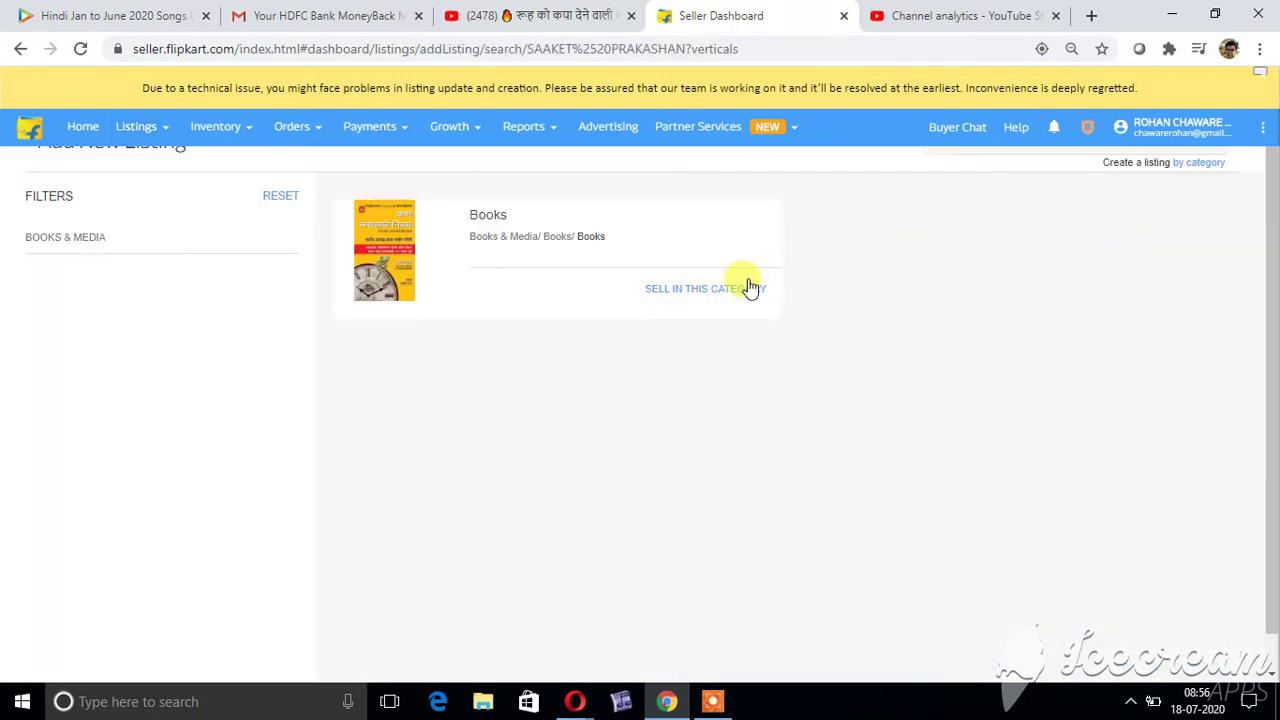
# Step: Choose to sell in the Books category and look through the publisher's catalog books for the wanted title
pyautogui.click(705, 290)
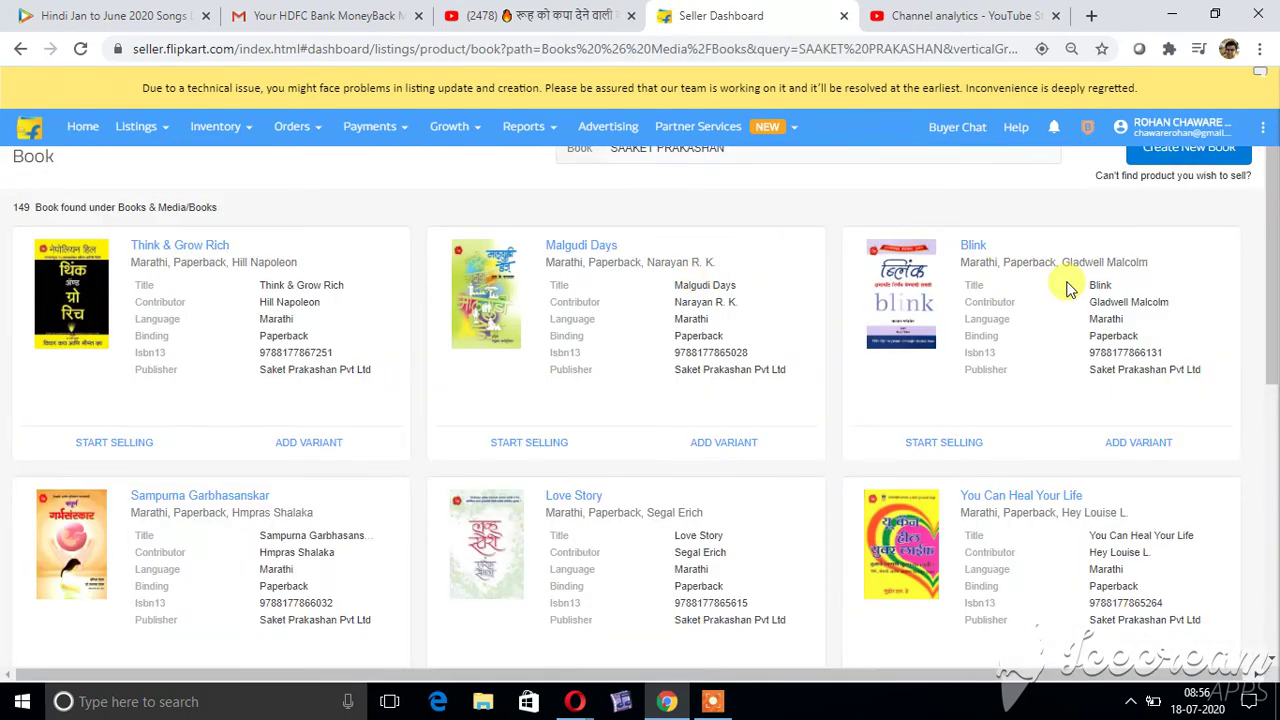
pyautogui.moveTo(1275, 228); pyautogui.dragTo(1275, 514)
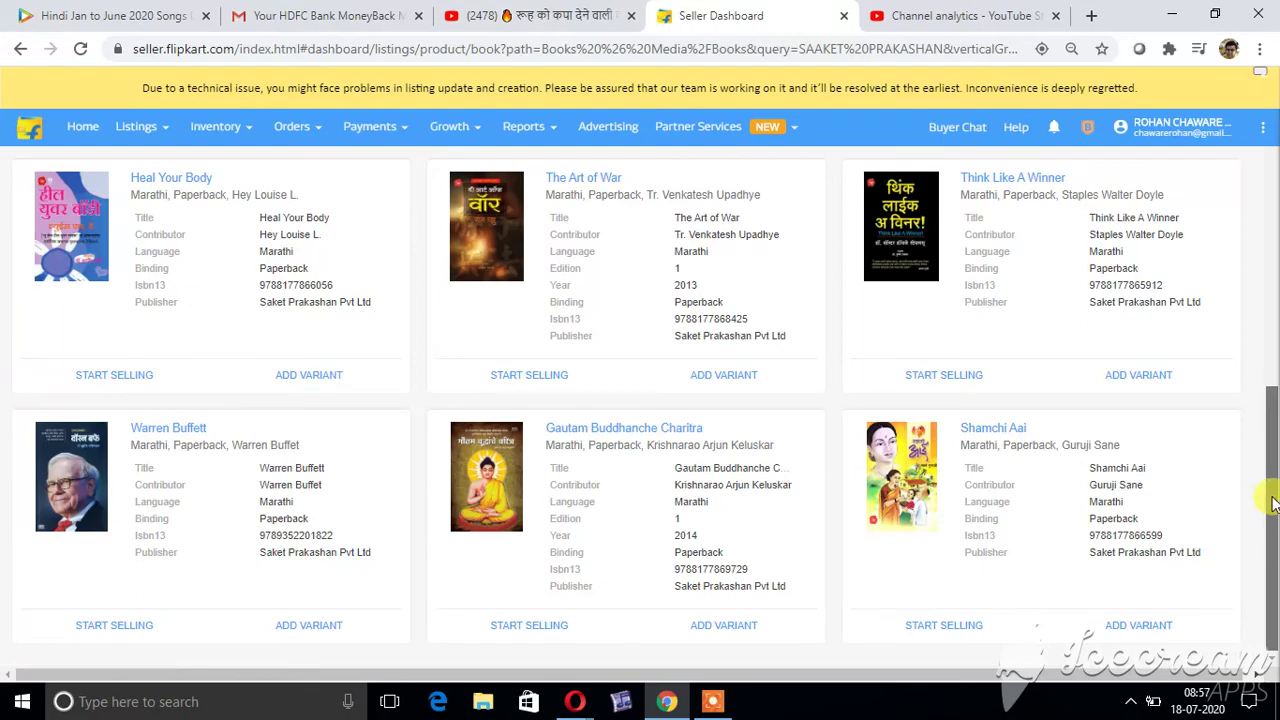
pyautogui.moveTo(1274, 482)
pyautogui.mouseDown()
pyautogui.moveTo(1273, 370)
pyautogui.moveTo(1240, 228)
pyautogui.mouseUp()
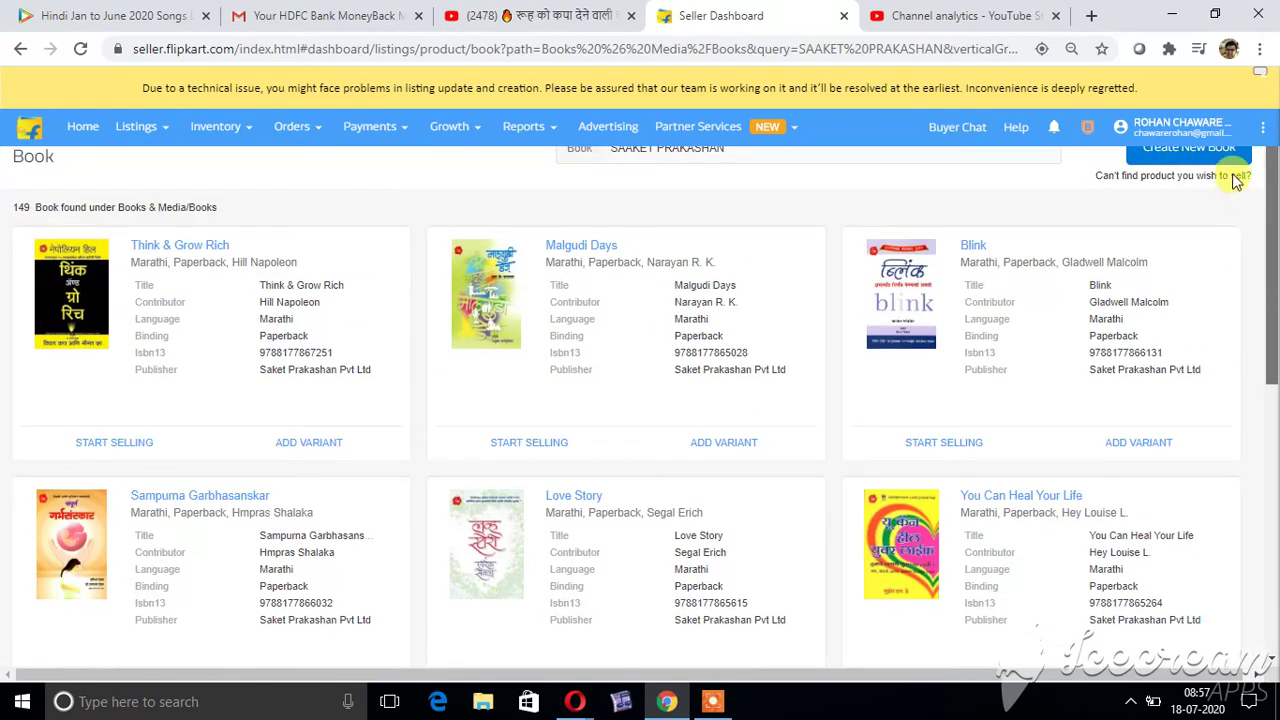
pyautogui.moveTo(1273, 228); pyautogui.dragTo(1274, 510)
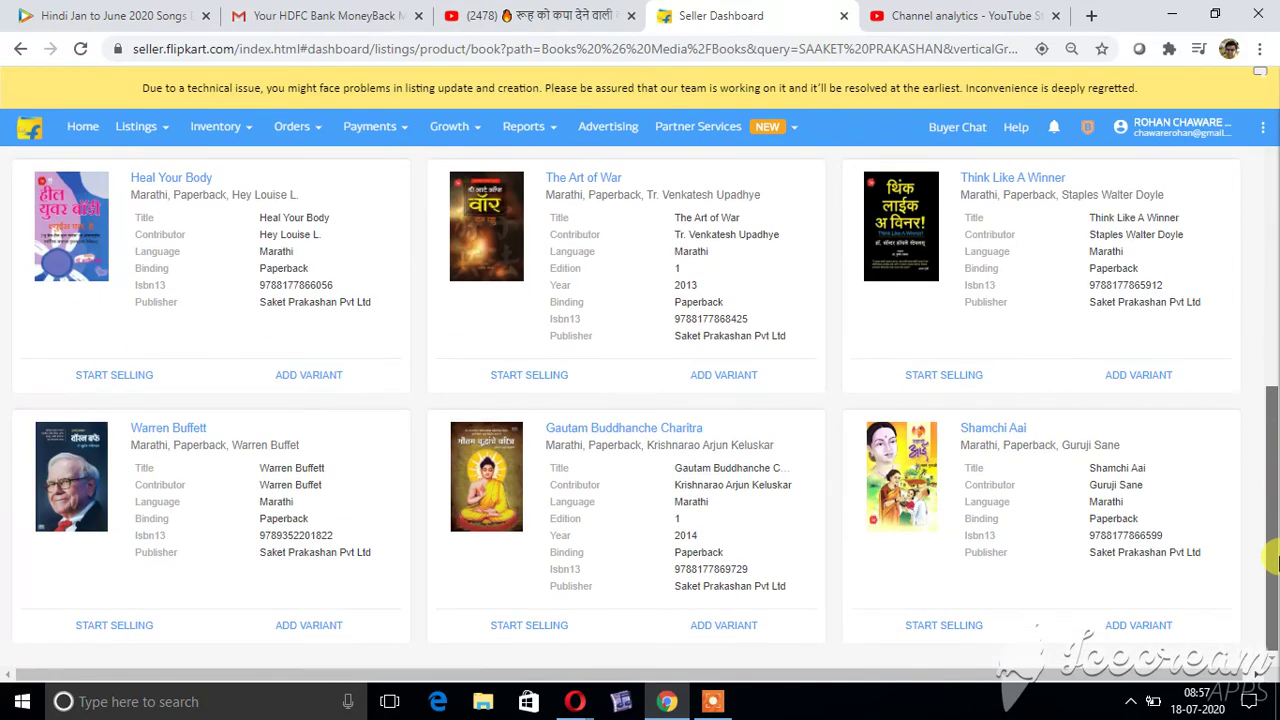
pyautogui.moveTo(1273, 538); pyautogui.dragTo(1273, 193)
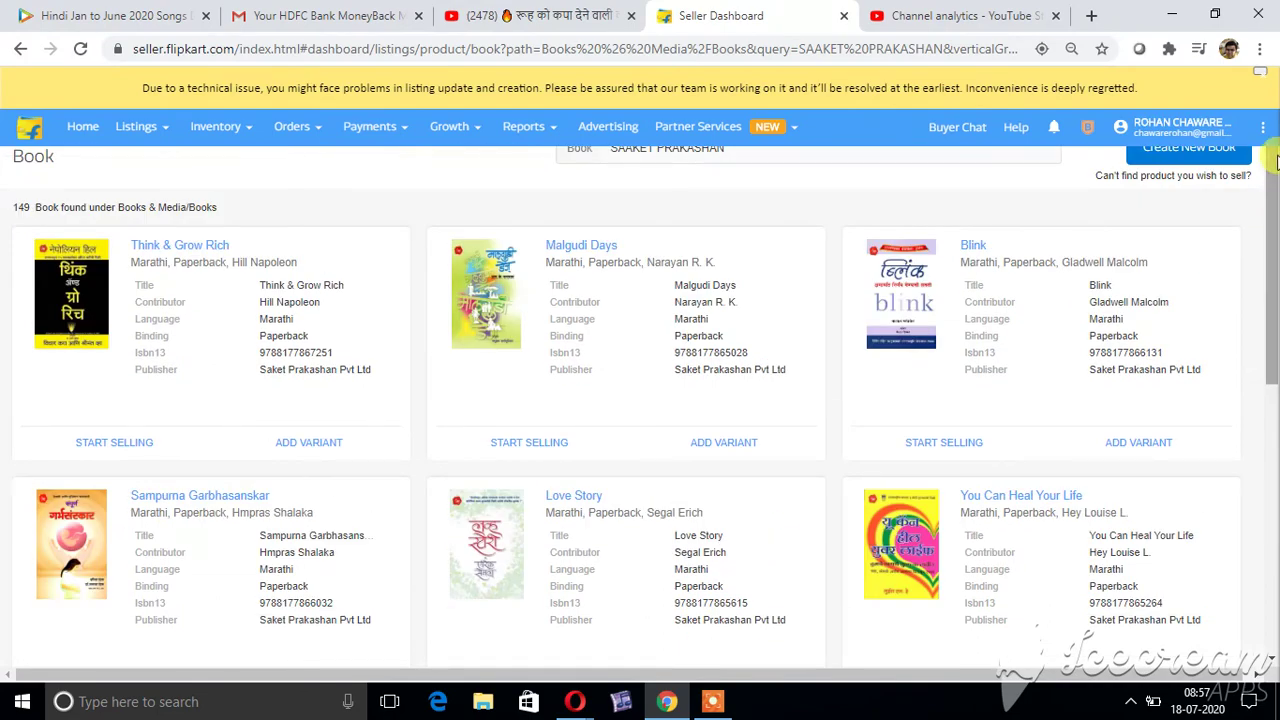
pyautogui.moveTo(1273, 185)
pyautogui.mouseDown()
pyautogui.moveTo(1271, 340)
pyautogui.moveTo(1270, 145)
pyautogui.mouseUp()
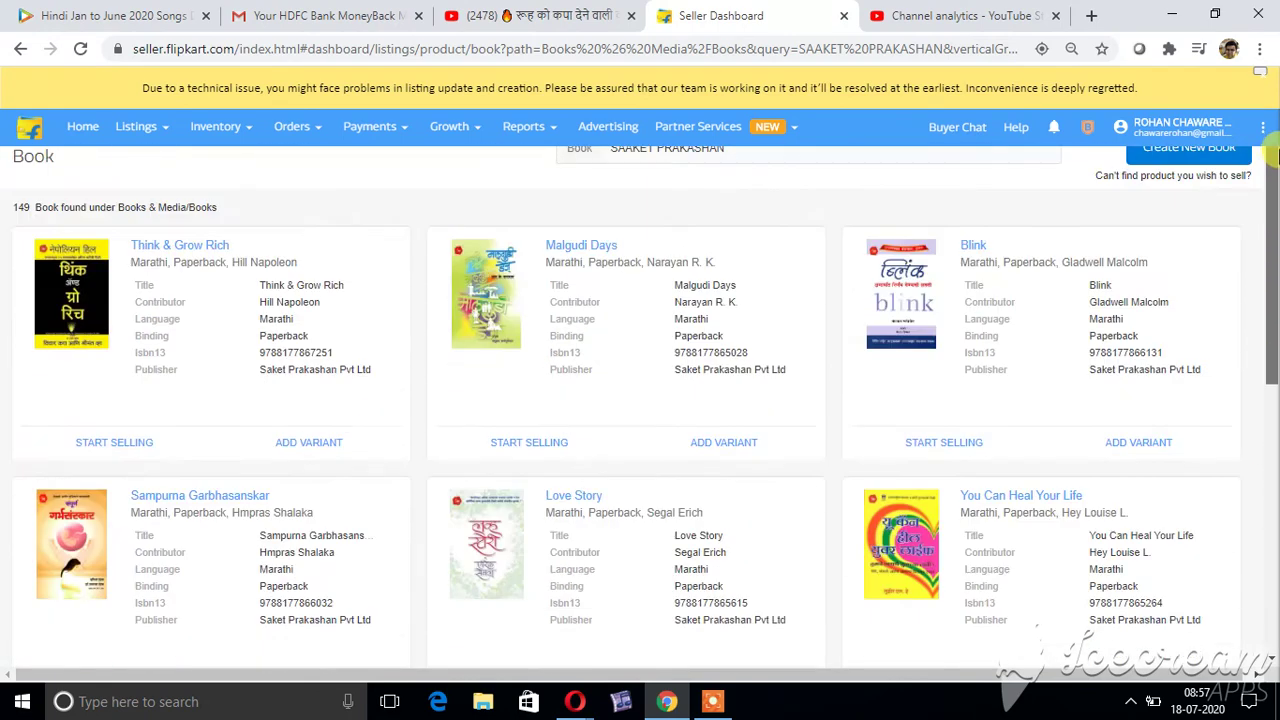
# Step: Go back to the category results for the publisher search and expand the Books & Media filter
pyautogui.moveTo(397, 143)
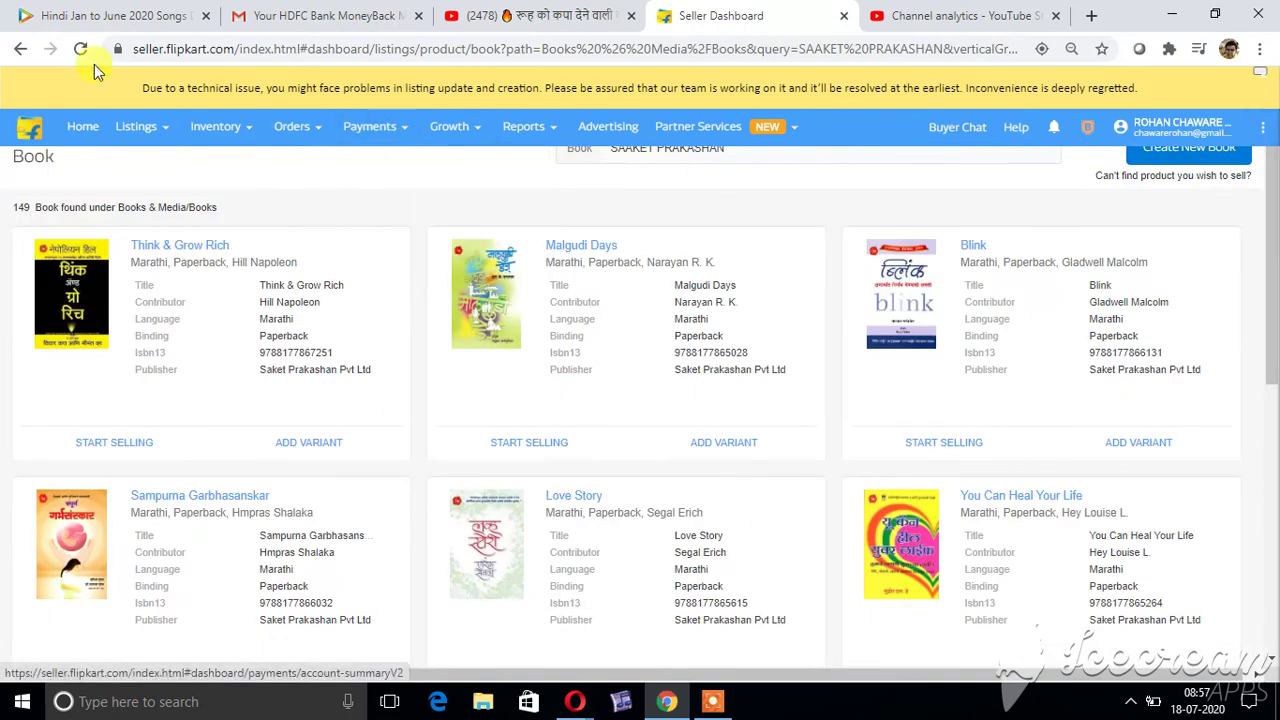
pyautogui.click(21, 49)
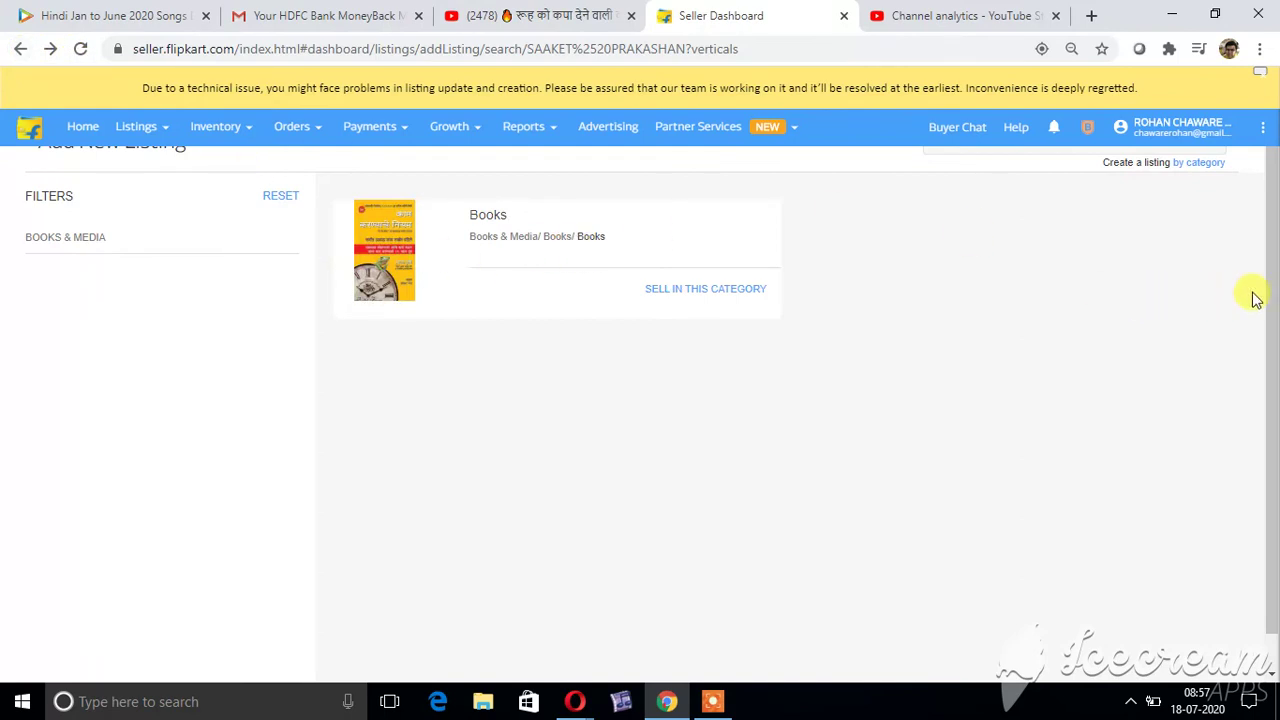
pyautogui.click(55, 245)
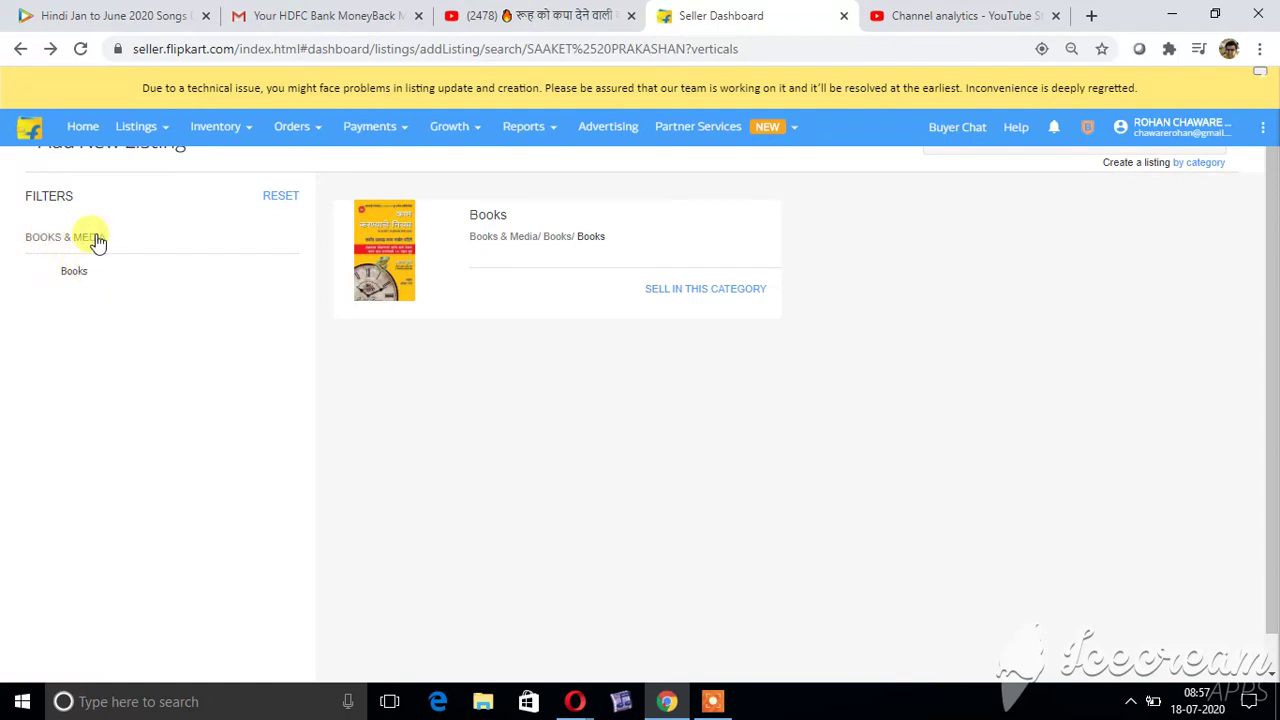
# Step: Return to Add New Listings and start another search of the products already listed on Flipkart
pyautogui.moveTo(143, 135)
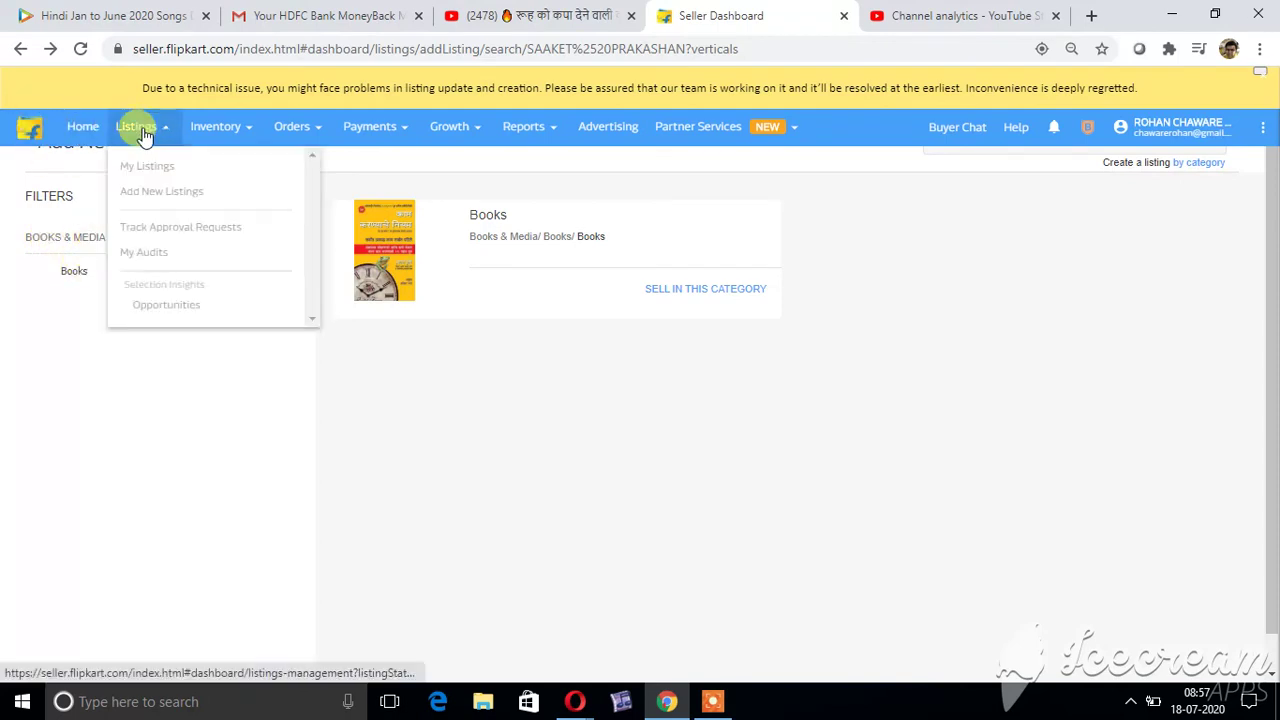
pyautogui.click(166, 191)
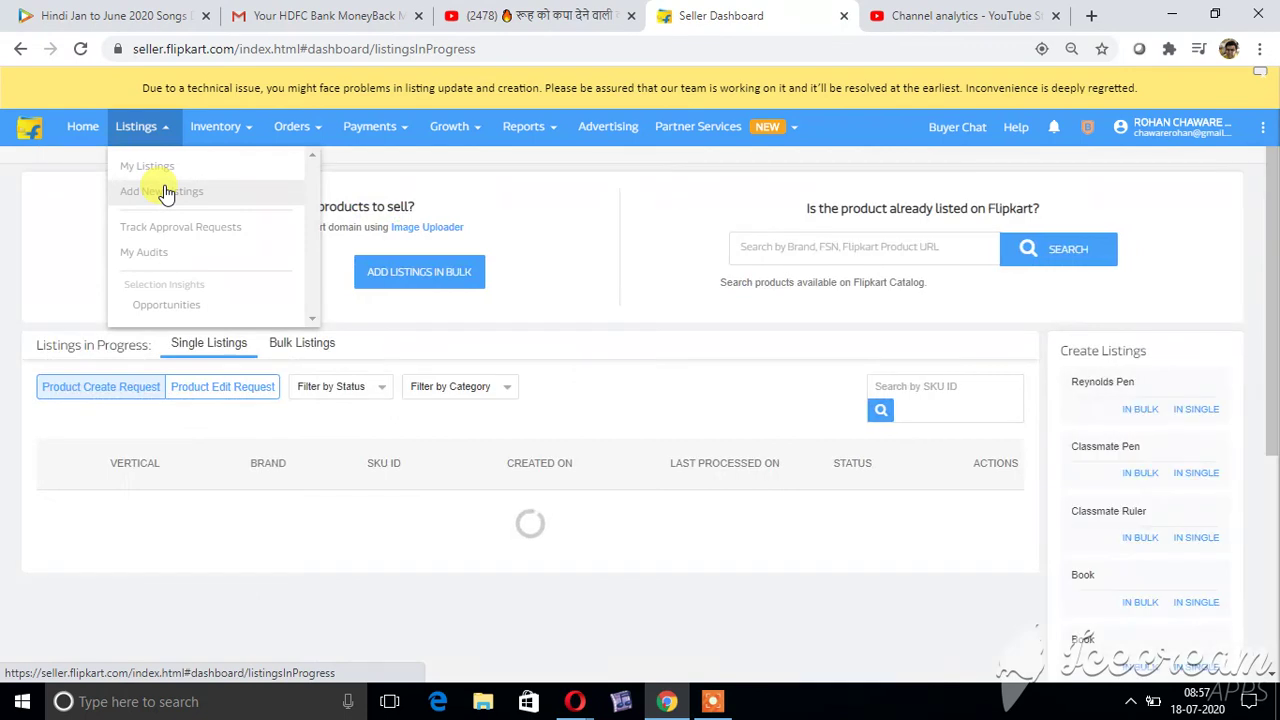
pyautogui.click(811, 244)
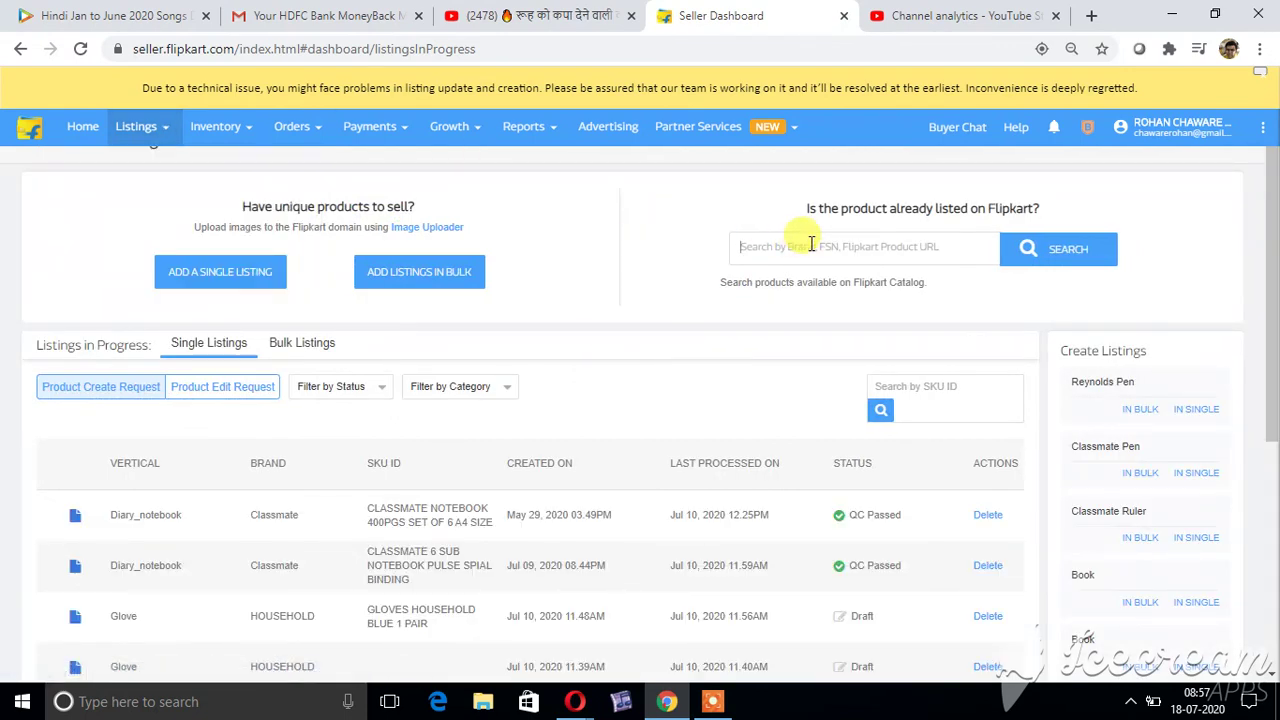